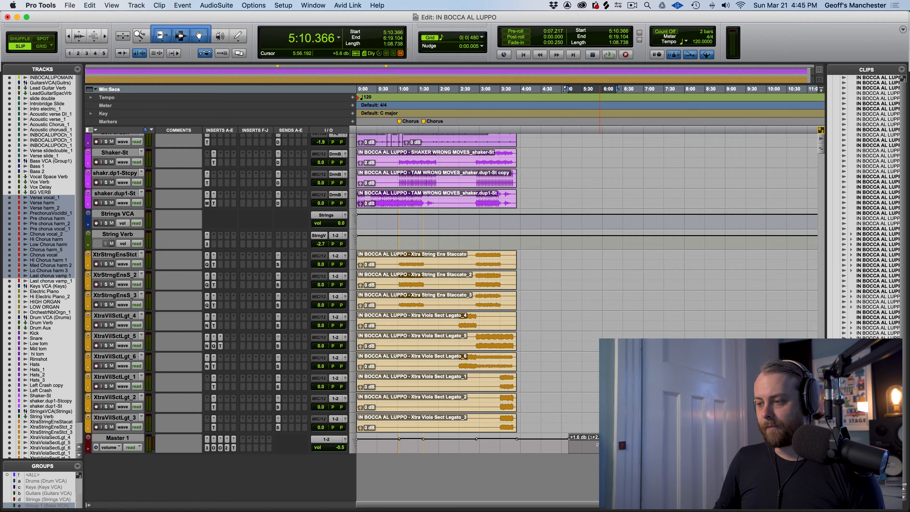
left_click_drag(597, 446, 597, 446)
key("super+z")
key("super+z")
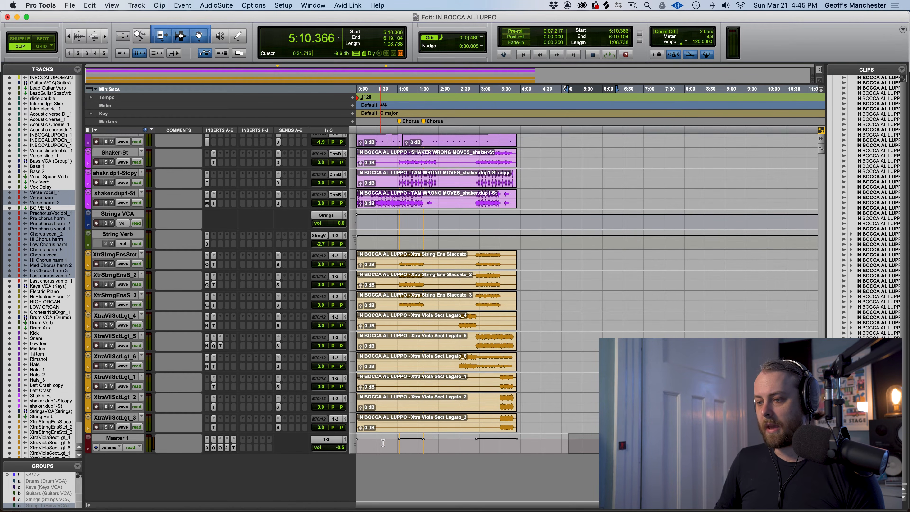
Examine the volume automation on the Master 1 track from the first chorus through to the end of the song
left_click(397, 443)
key("super+bracketright")
key("super+bracketright")
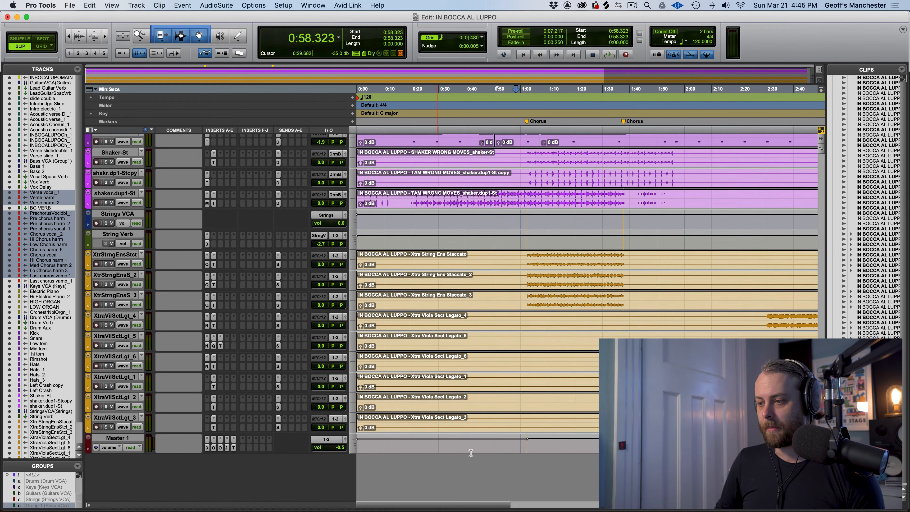
left_click(558, 435)
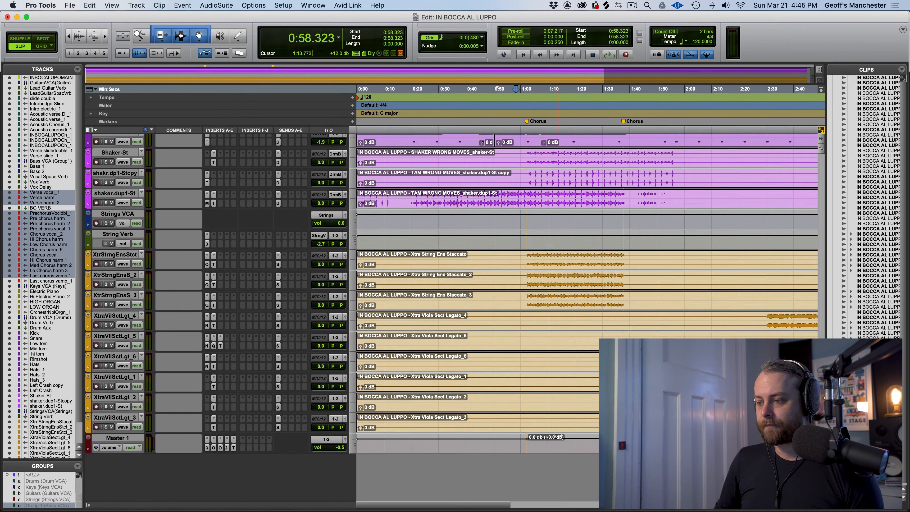
left_click(504, 436)
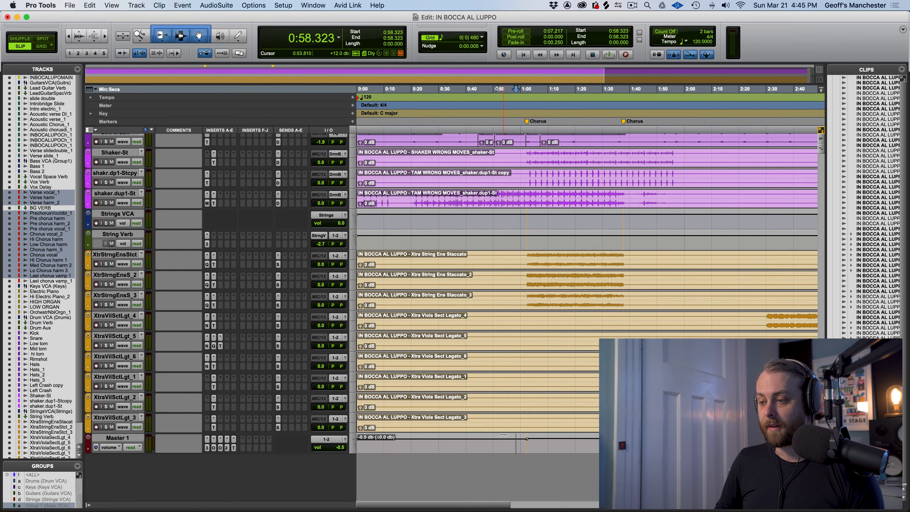
left_click(548, 436)
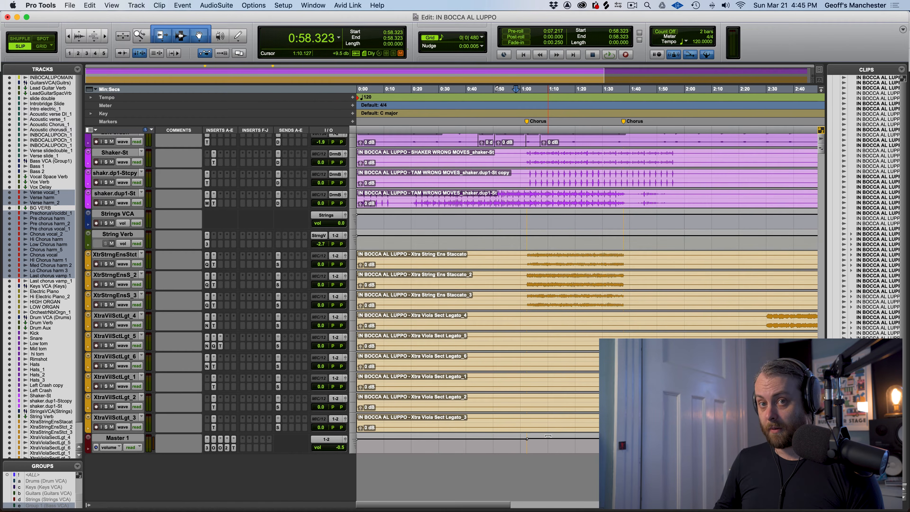
scroll(548, 436, "right", 5)
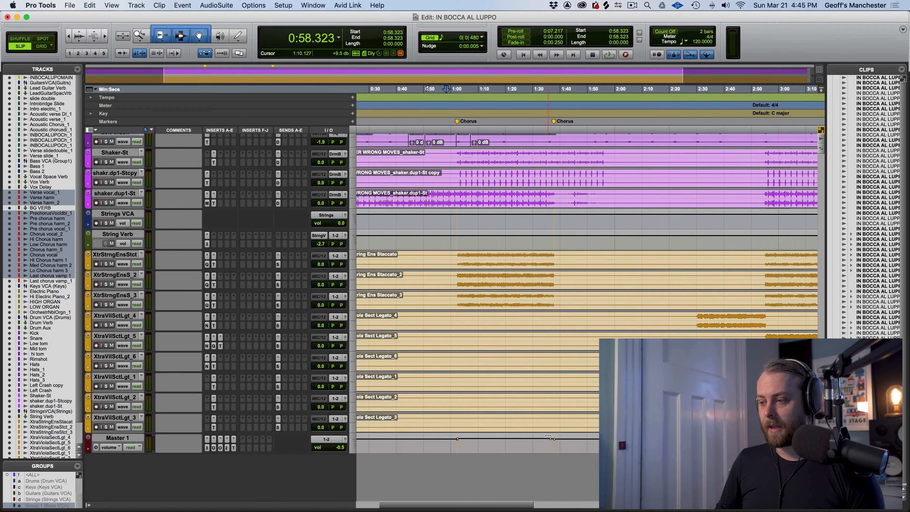
scroll(560, 437, "right", 5)
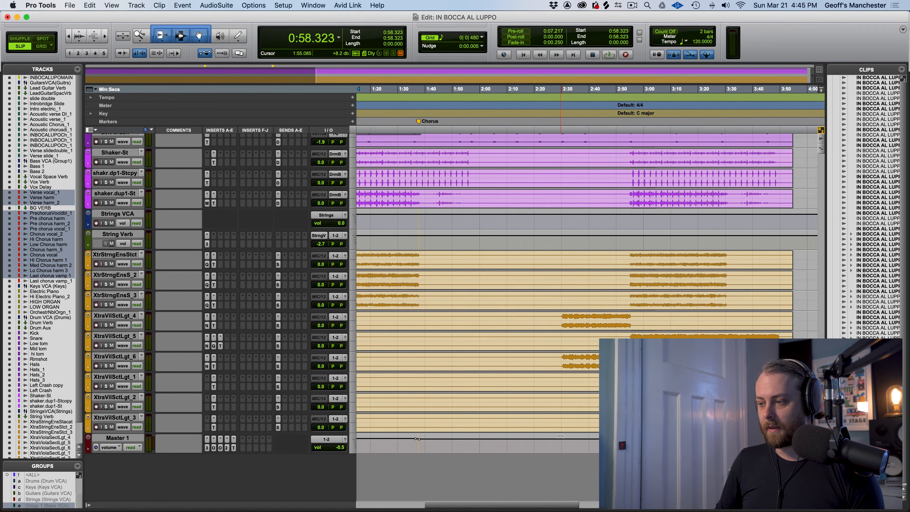
scroll(663, 436, "right", 8)
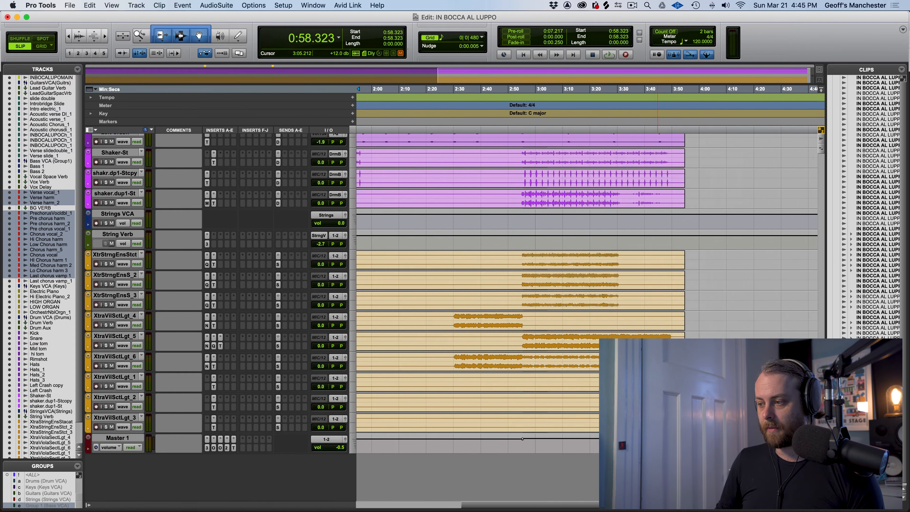
scroll(658, 436, "left", 15)
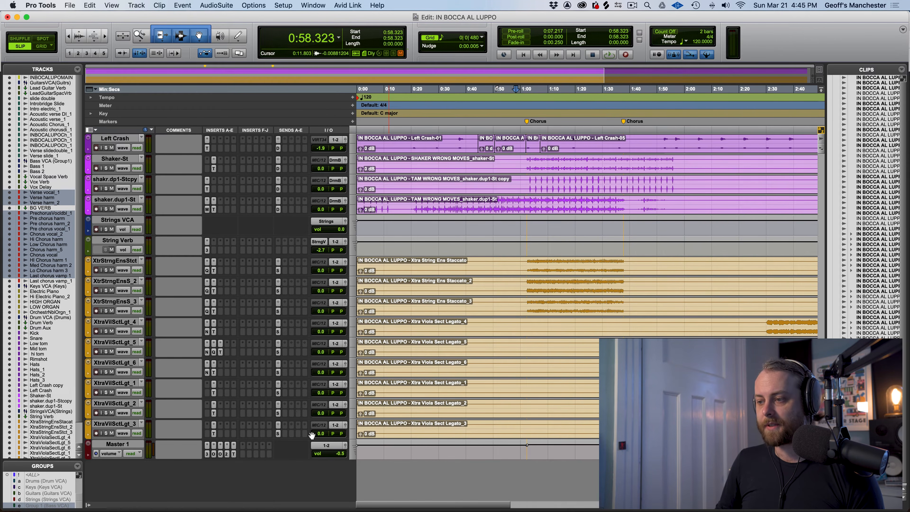
Review the Neve 33609 C compressor on the Master 1 track and inspect bands 4, 3 and 5 of its Ozone 9 Equalizer
left_click(208, 456)
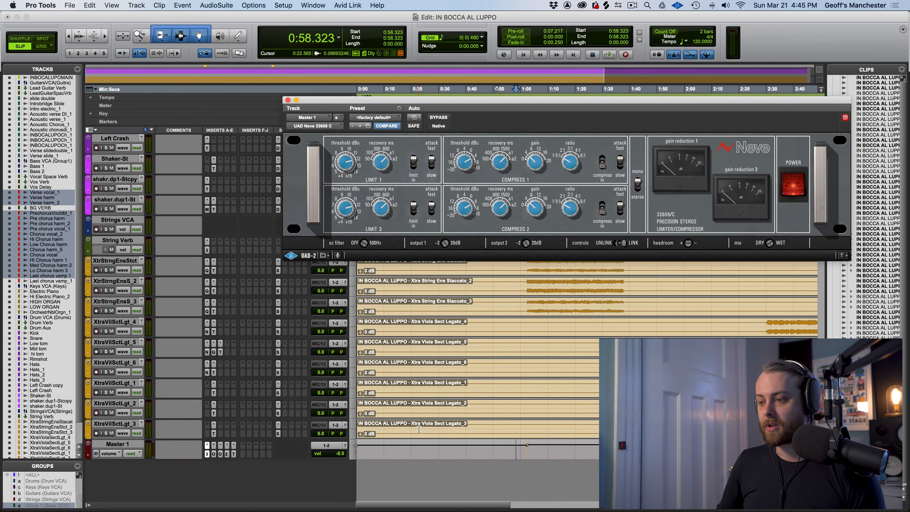
left_click(516, 451)
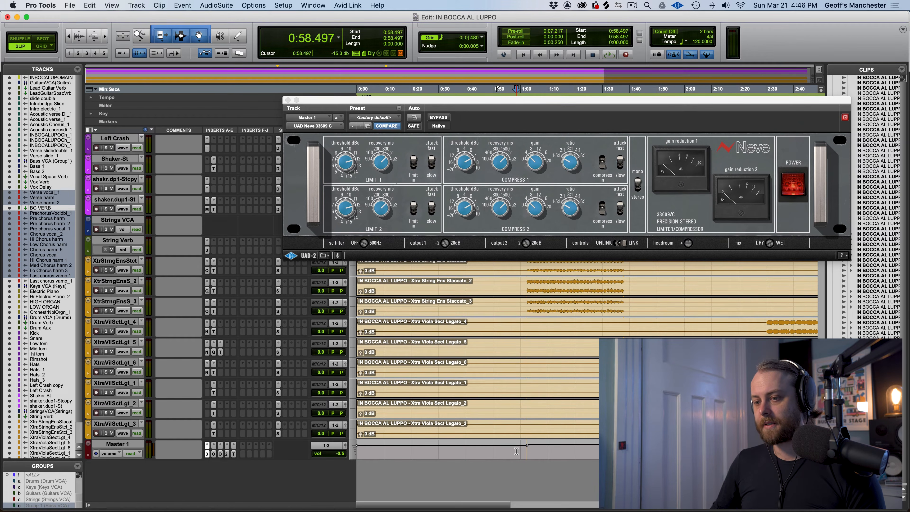
left_click(214, 454)
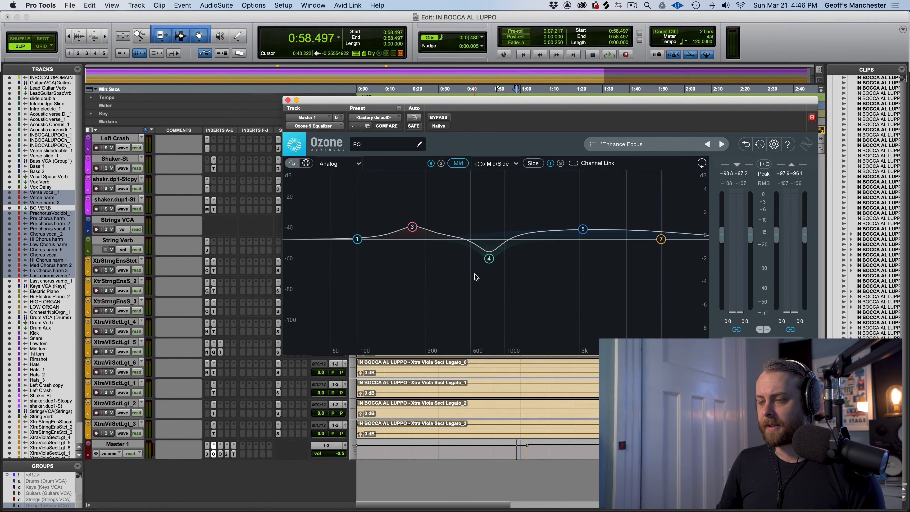
left_click(489, 259)
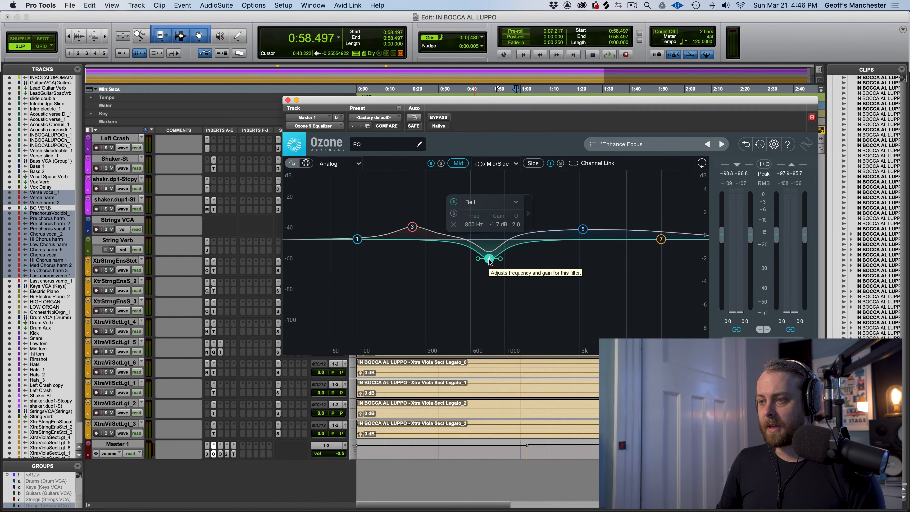
left_click(412, 227)
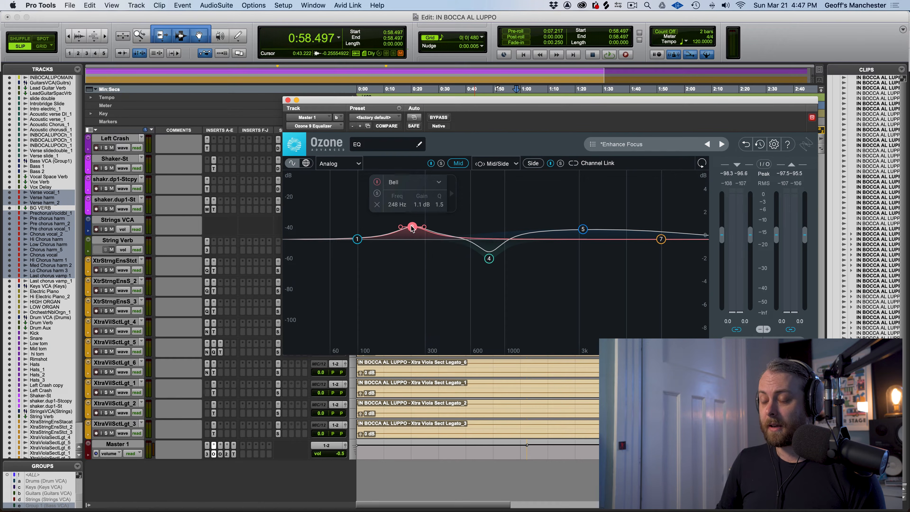
left_click(583, 229)
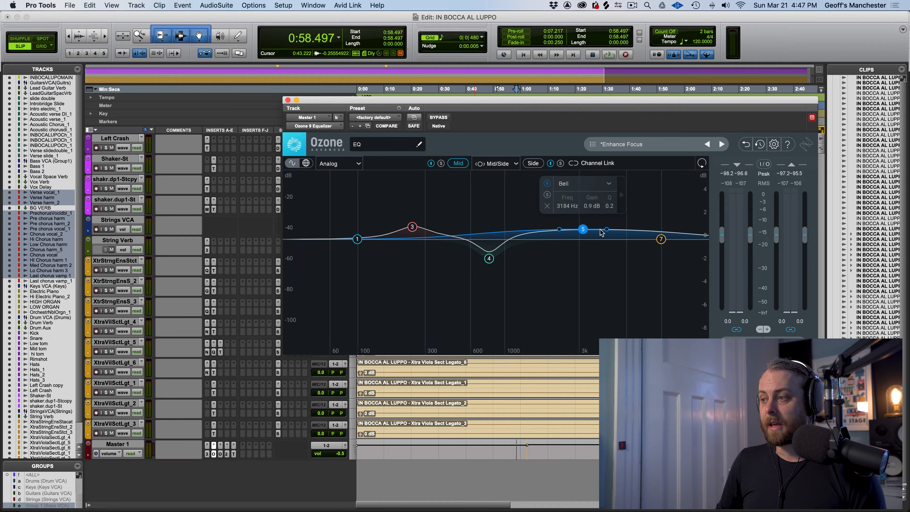
Remove the Baxandall Treble band 7 from the Ozone 9 Equalizer and switch its processing from Mid/Side to Stereo
left_click(661, 239)
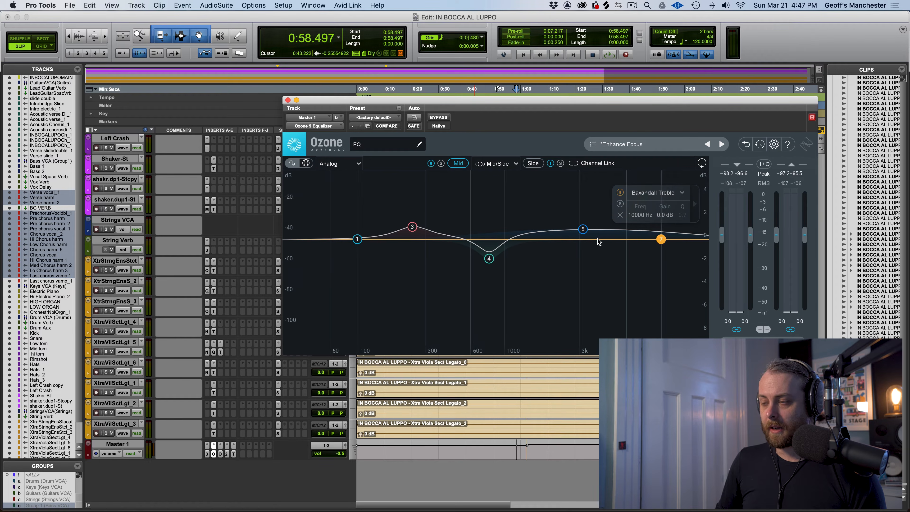
left_click(620, 214)
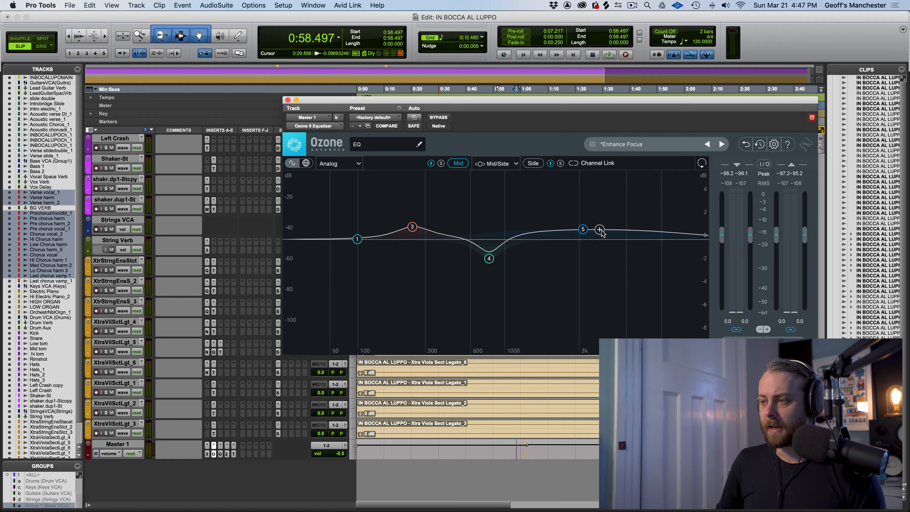
left_click(583, 230)
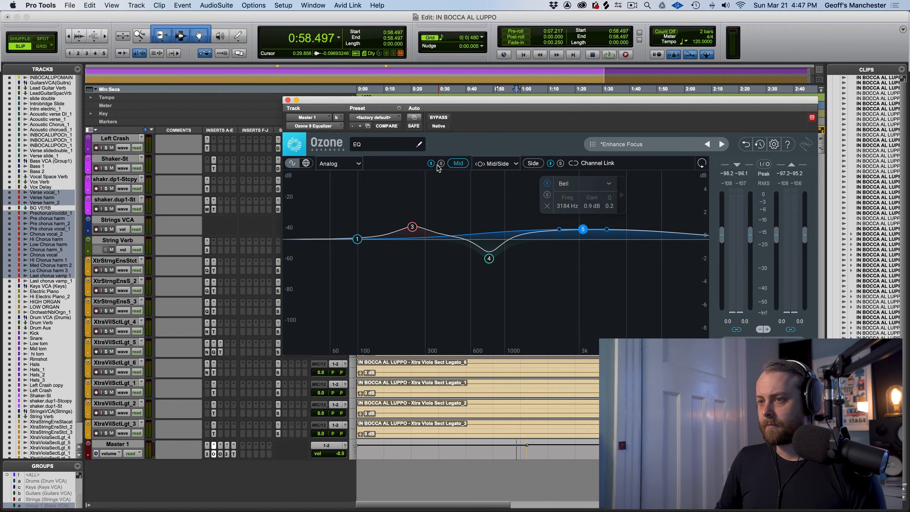
left_click(502, 165)
left_click(497, 176)
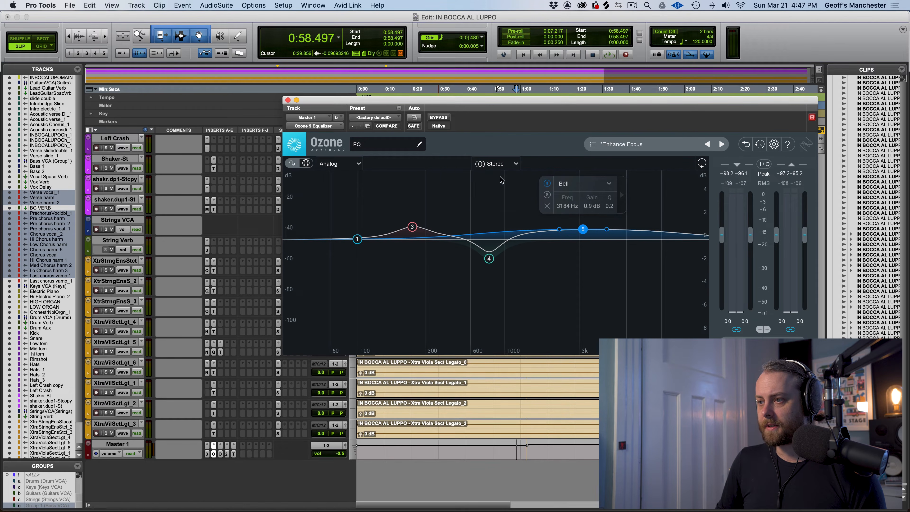
Review the Ozone 9 Maximizer, L2 and Tonal Balance Control 2 inserts on the Master 1 track, including the target curve choice
left_click(221, 454)
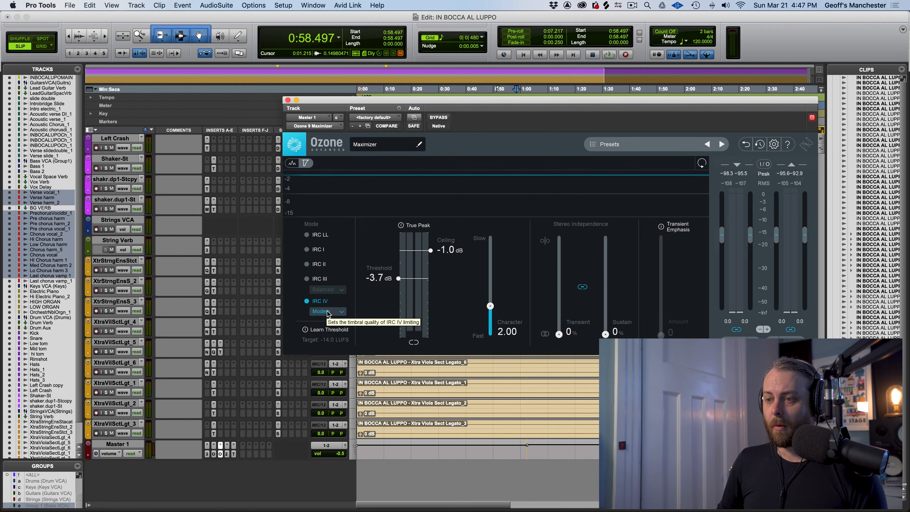
left_click(227, 454)
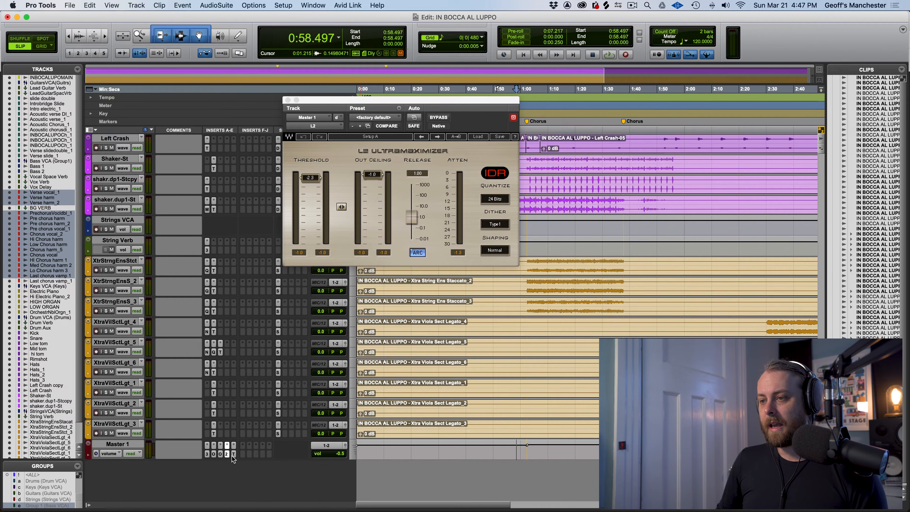
left_click(233, 454)
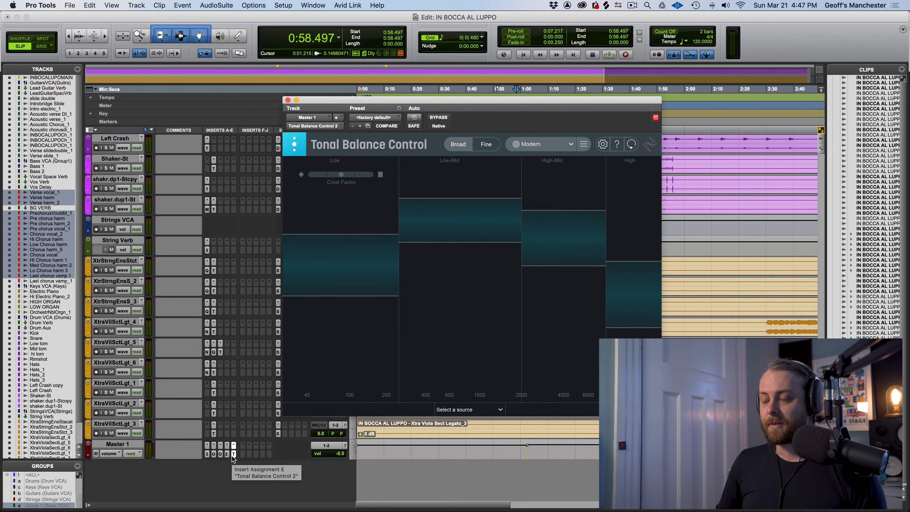
left_click(543, 146)
left_click(531, 228)
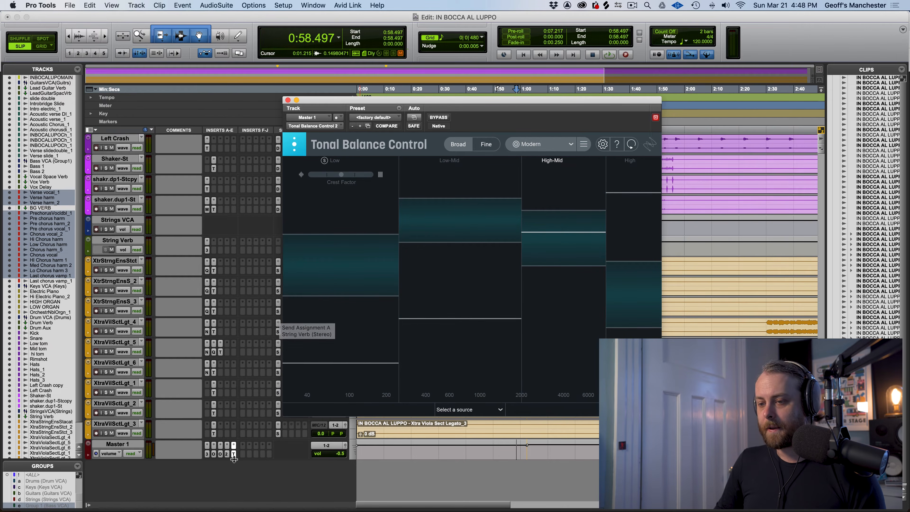
Bypass the Neve compressor, Ozone 9 Equalizer, Ozone 9 Maximizer and L2 on the Master 1 track, with the Neve window open
left_click(228, 455)
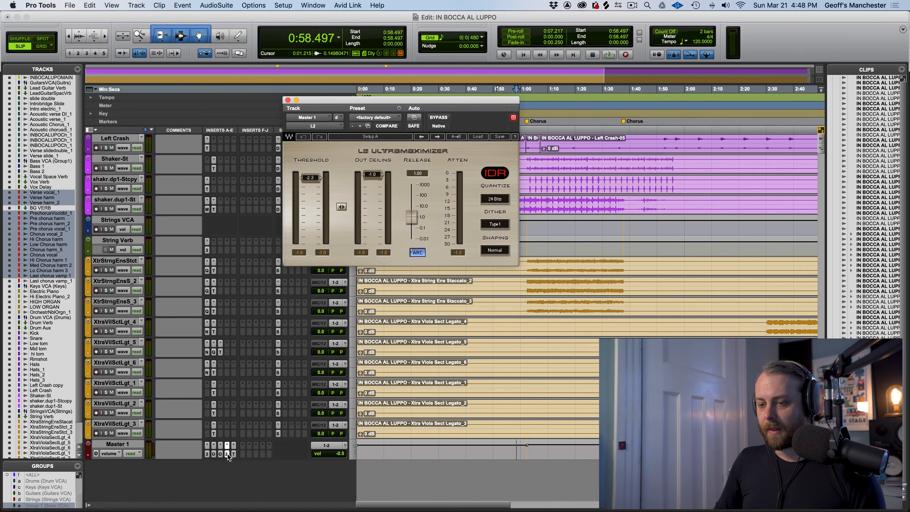
left_click(214, 455)
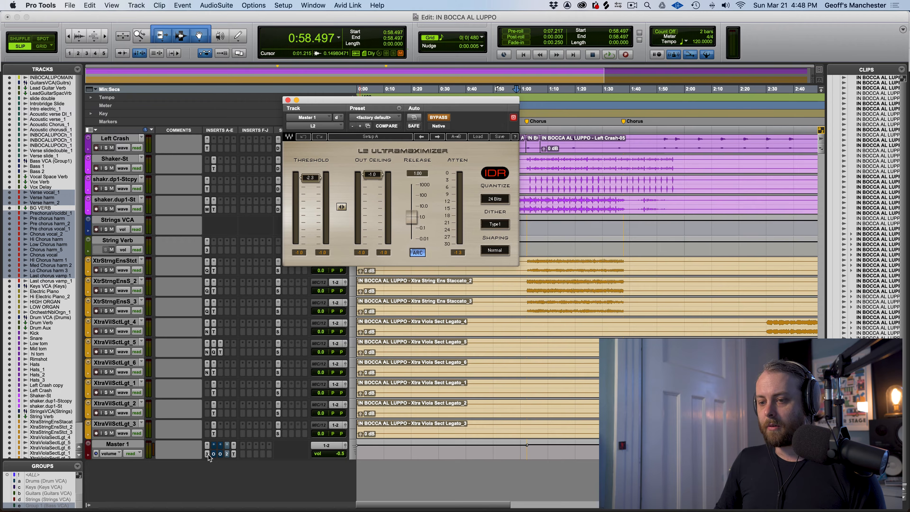
left_click(208, 454)
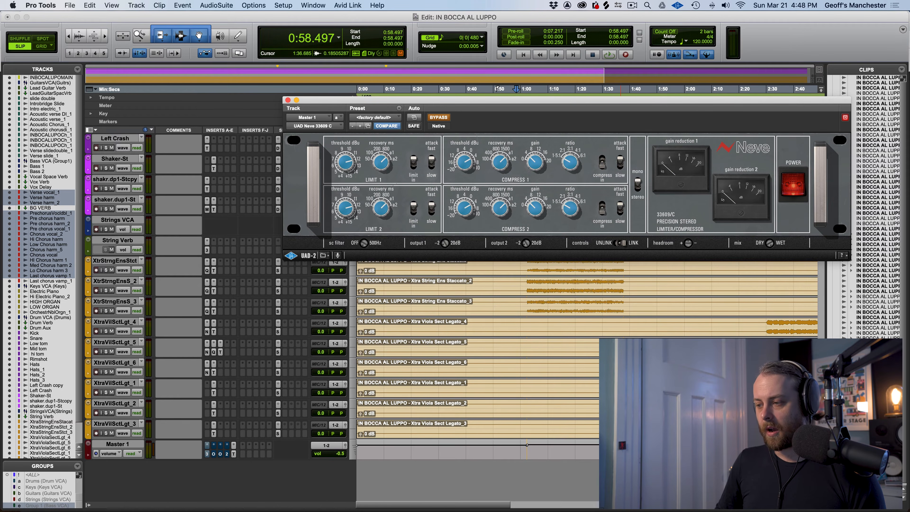
Play the mix from about 1:01.8 at the first chorus with the master processing bypassed
scroll(588, 358, "right", 10)
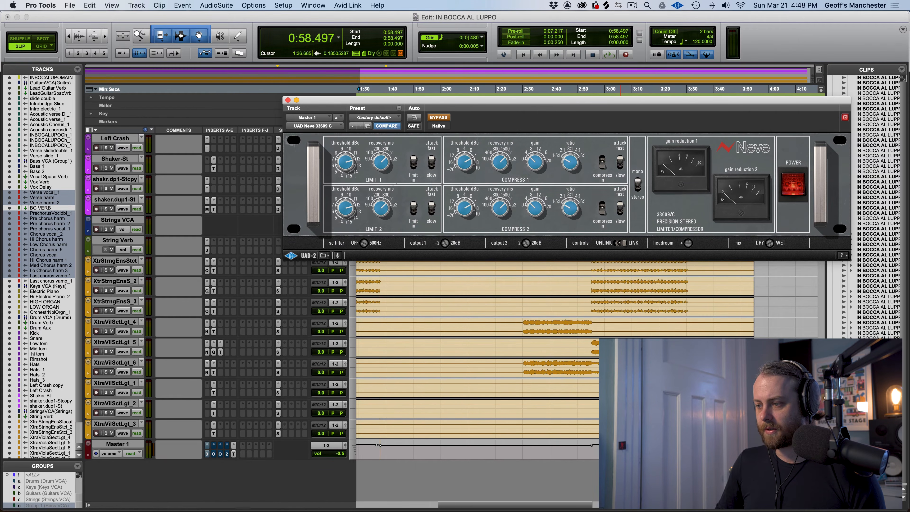
scroll(598, 429, "left", 10)
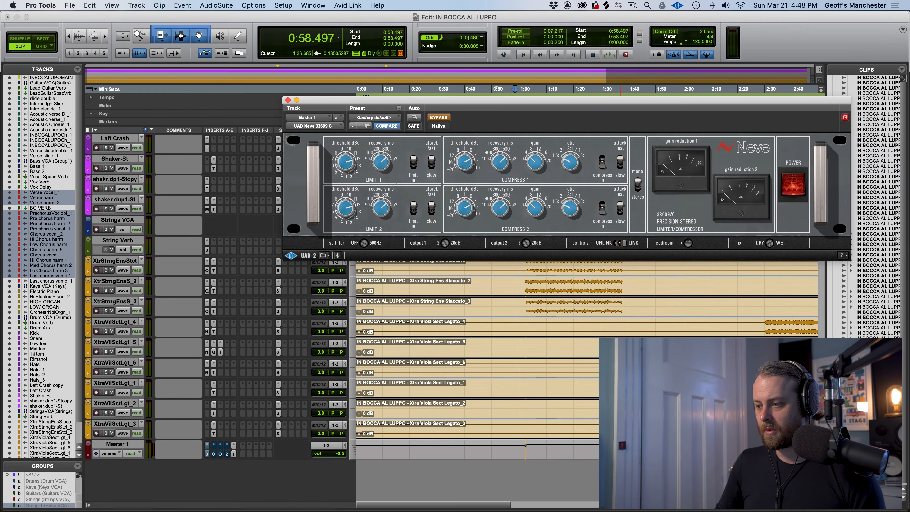
left_click(526, 454)
key("space")
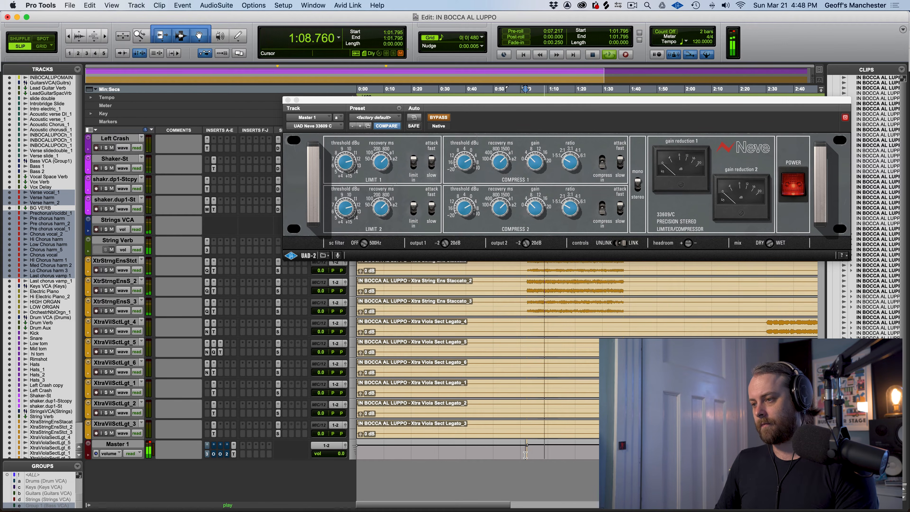
key("XF86AudioLowerVolume")
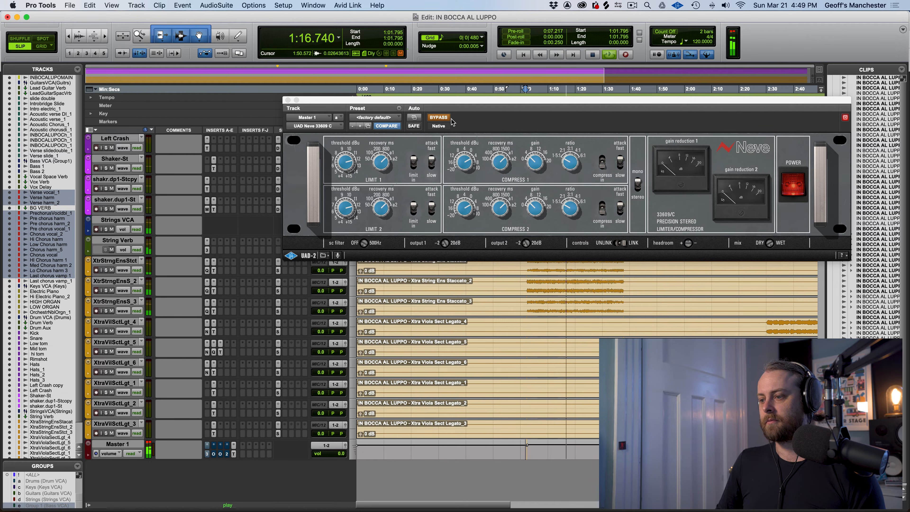
Enable the Neve 33609 C, replay the chorus while toggling its bypass for comparison, and stop playback with the compressor active
left_click(439, 118)
key("space")
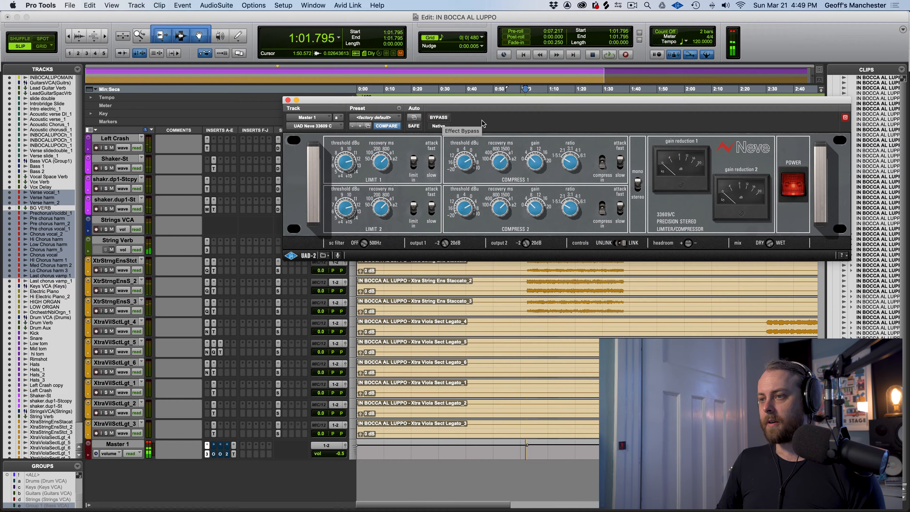
key("space")
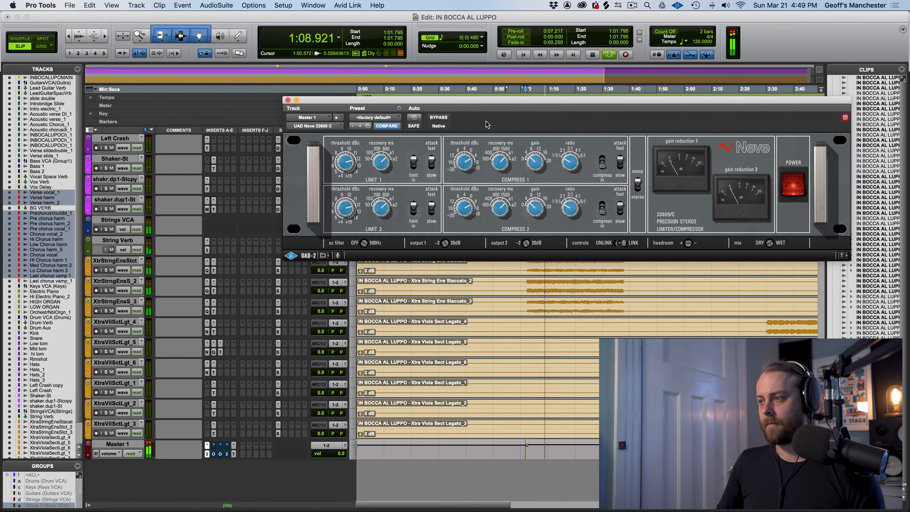
left_click(437, 120)
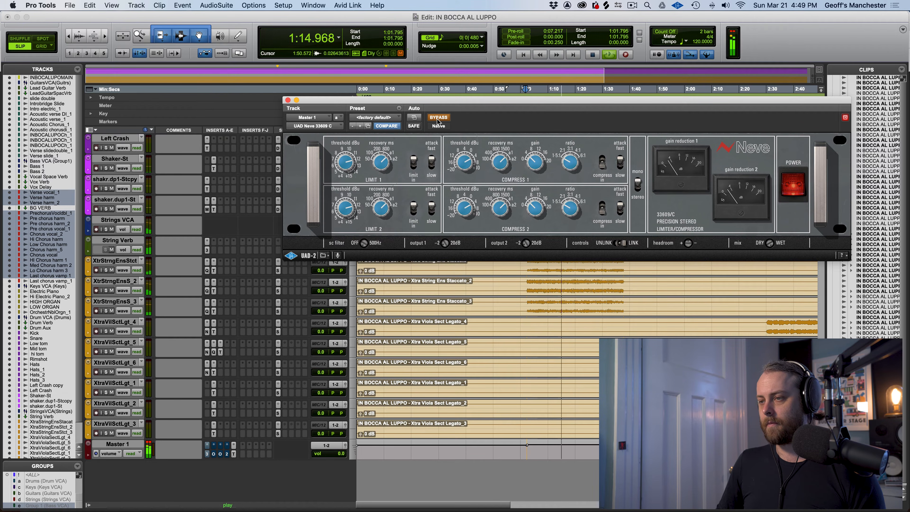
left_click(437, 120)
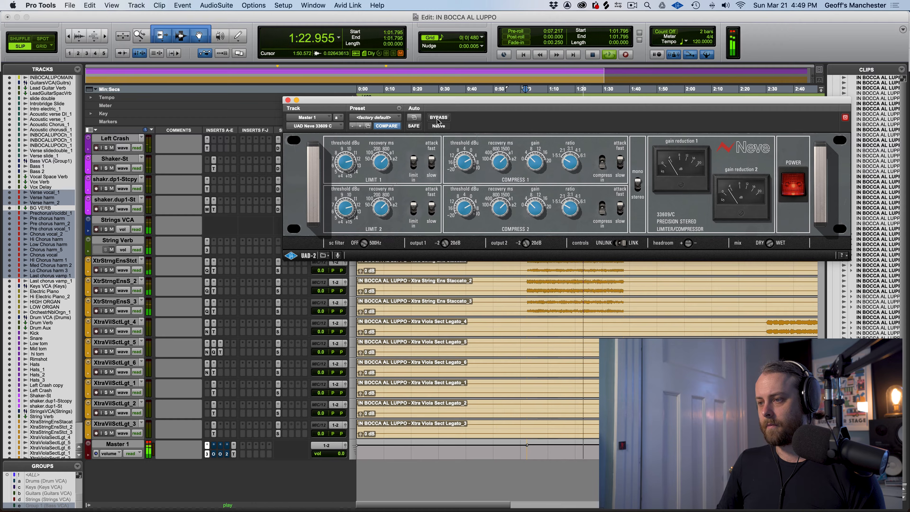
key("space")
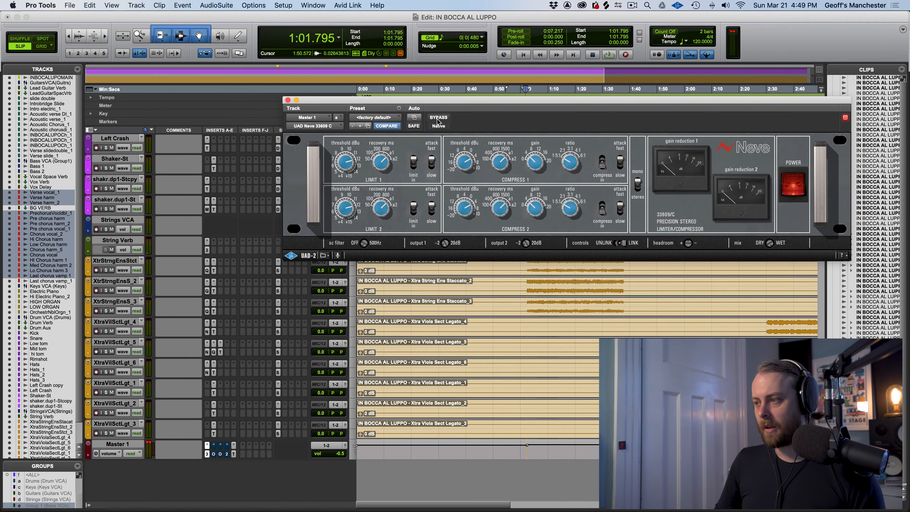
Enable the Ozone 9 Equalizer on the Master 1 track, replay the chorus while toggling its bypass, and stop playback with the EQ active
left_click(215, 455)
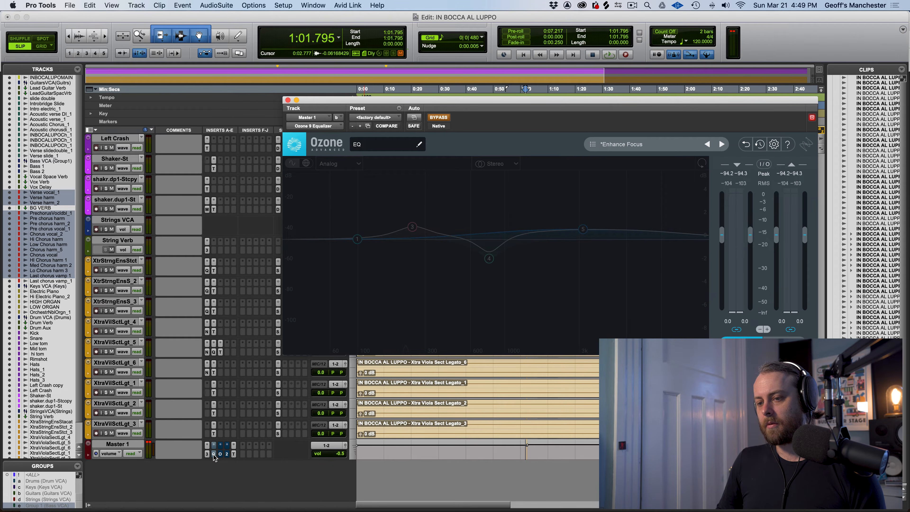
left_click(213, 455, "super")
left_click(214, 455, "super")
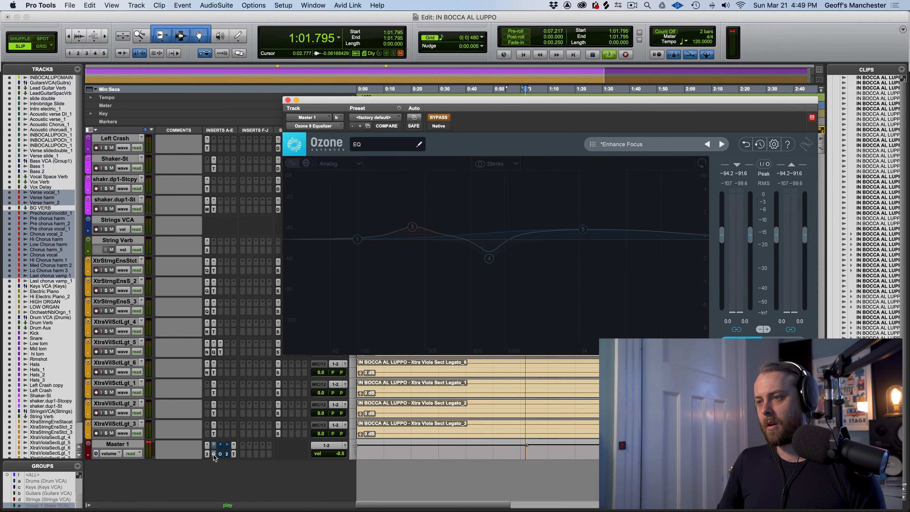
key("space")
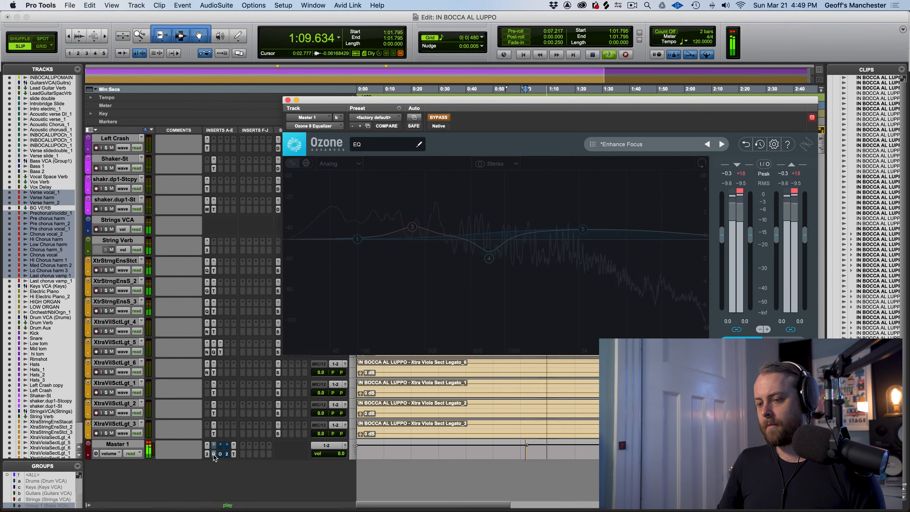
left_click(214, 454, "super")
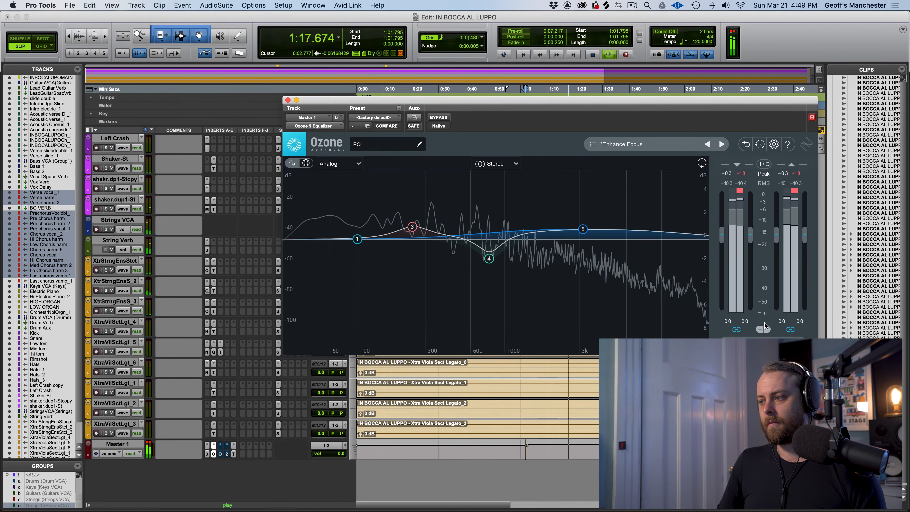
left_click(218, 455, "super")
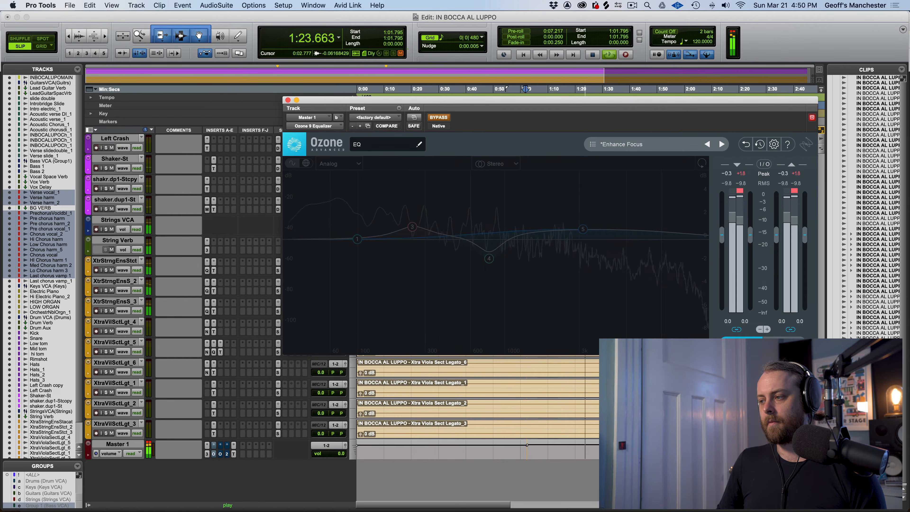
left_click(216, 455, "super")
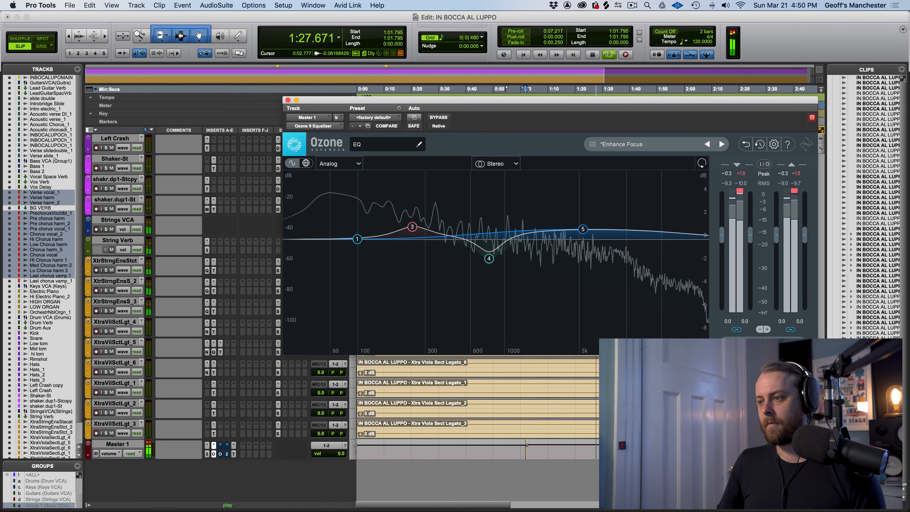
key("space")
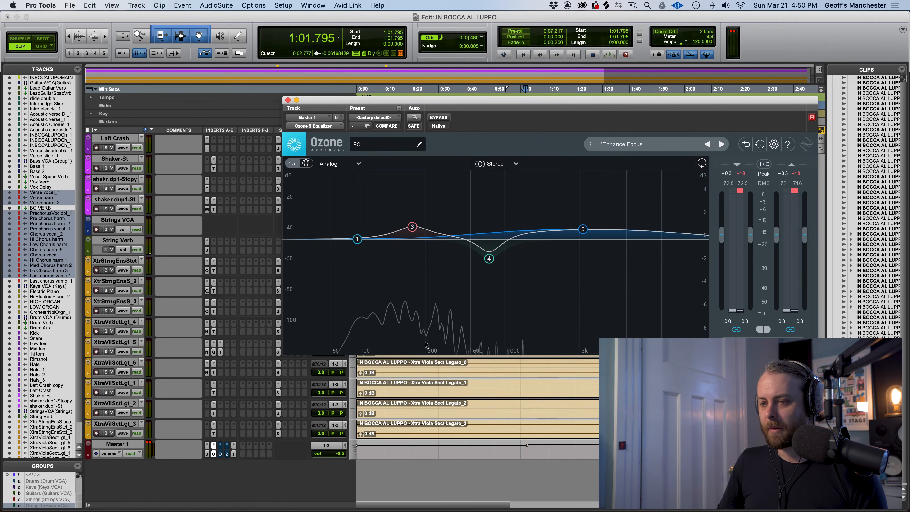
Enable the Ozone 9 Maximizer on the Master 1 track, replay the chorus to compare its bypassed and active sound, and leave it active
left_click(220, 454, "super")
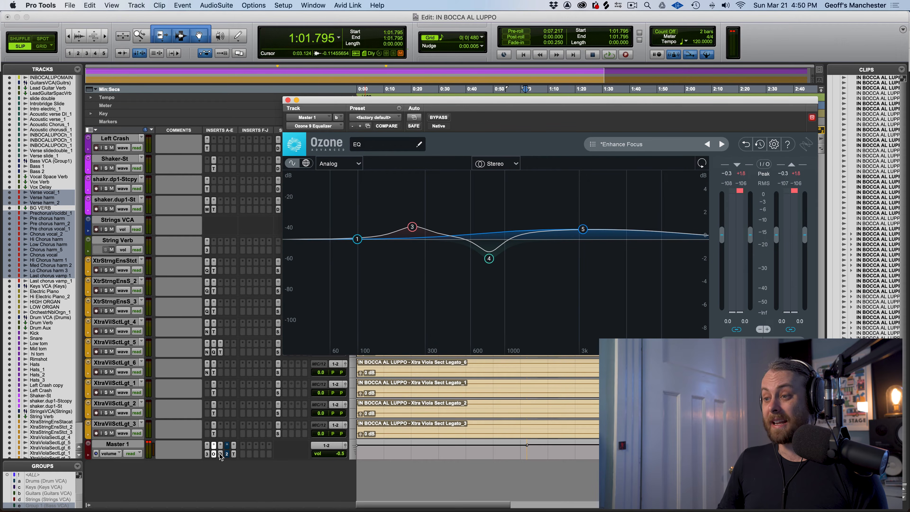
left_click(220, 454, "super")
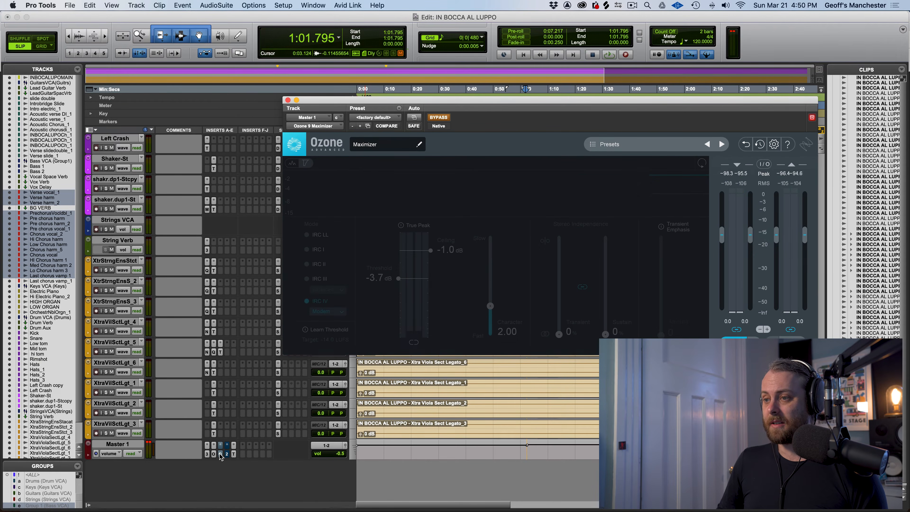
key("space")
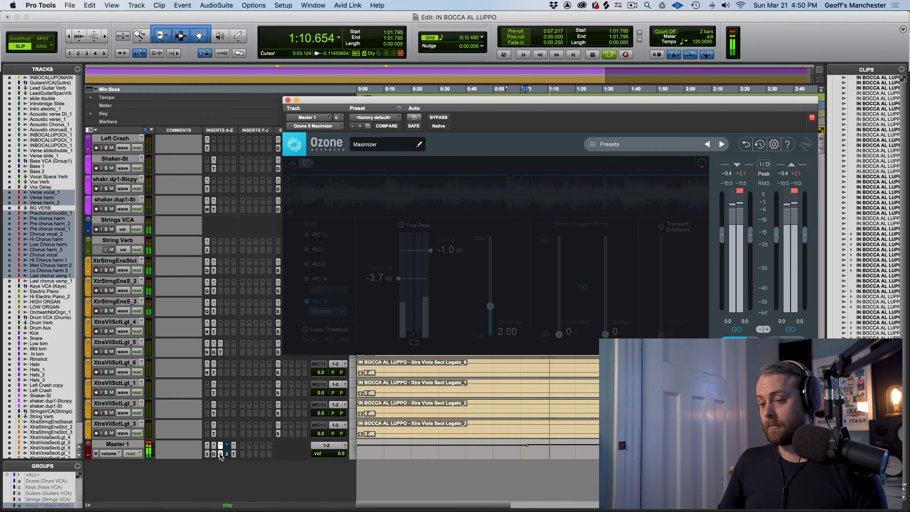
left_click(220, 454, "super")
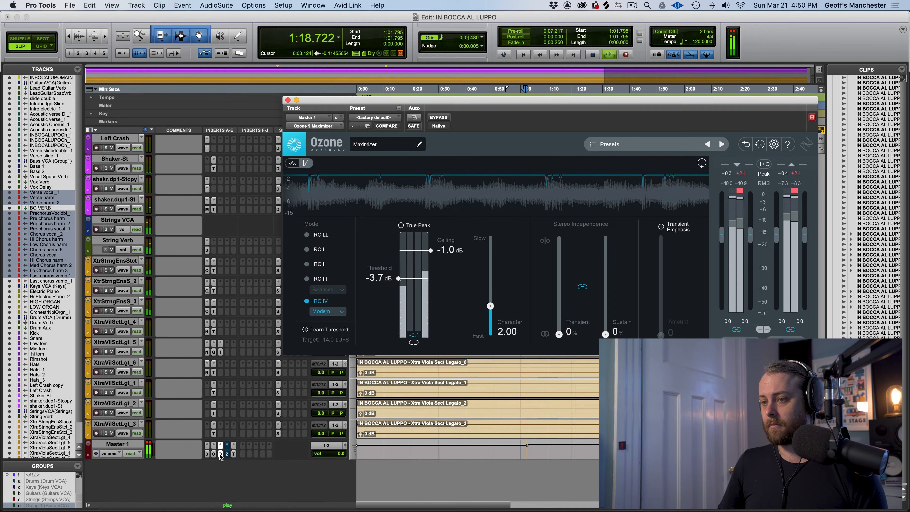
key("space")
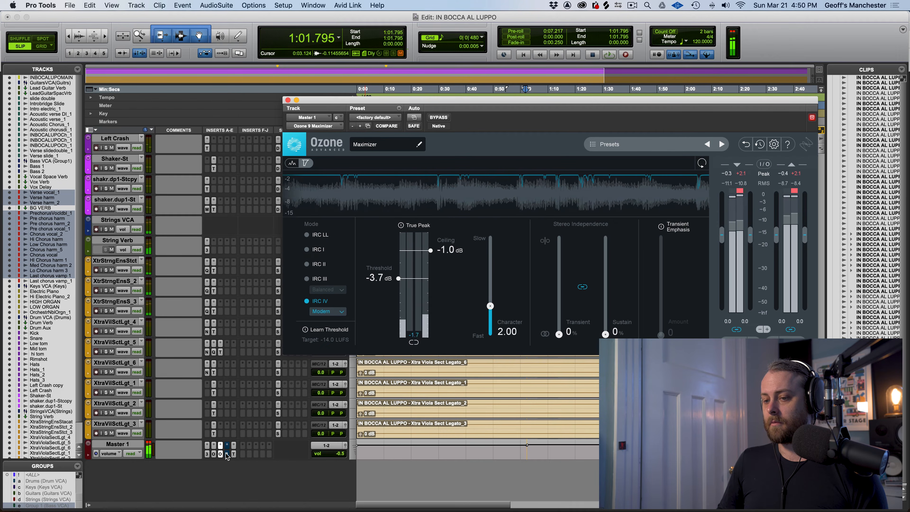
Enable the L2 limiter on the Master 1 track, play the chorus through the full chain, clear the output clip indicators, and stop playback
left_click(226, 453)
left_click(226, 454, "super")
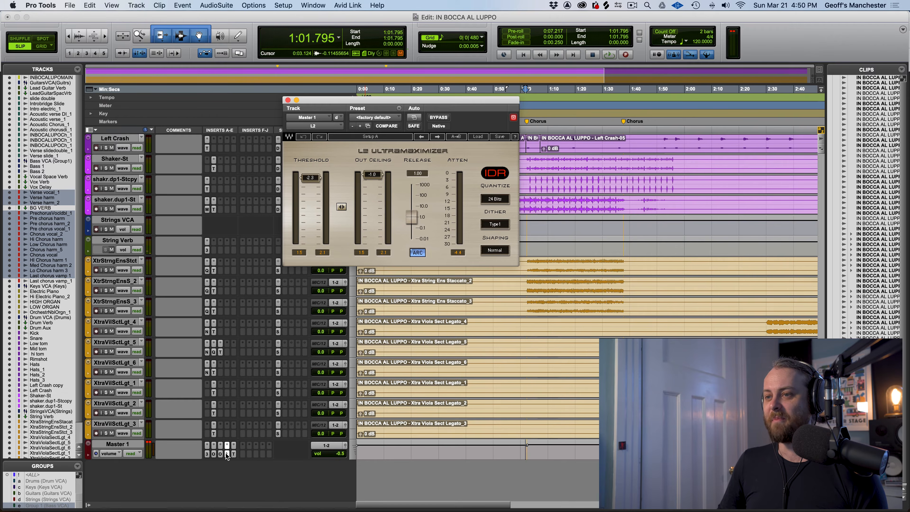
key("space")
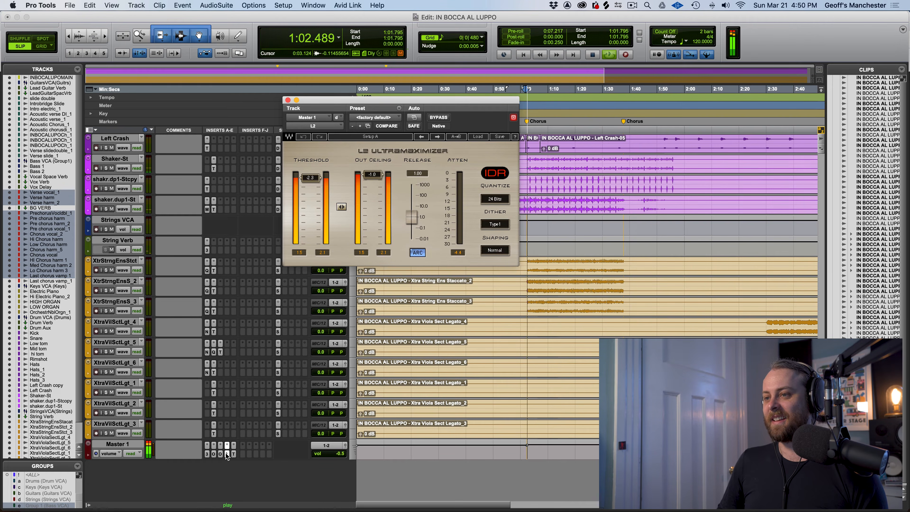
left_click(735, 36)
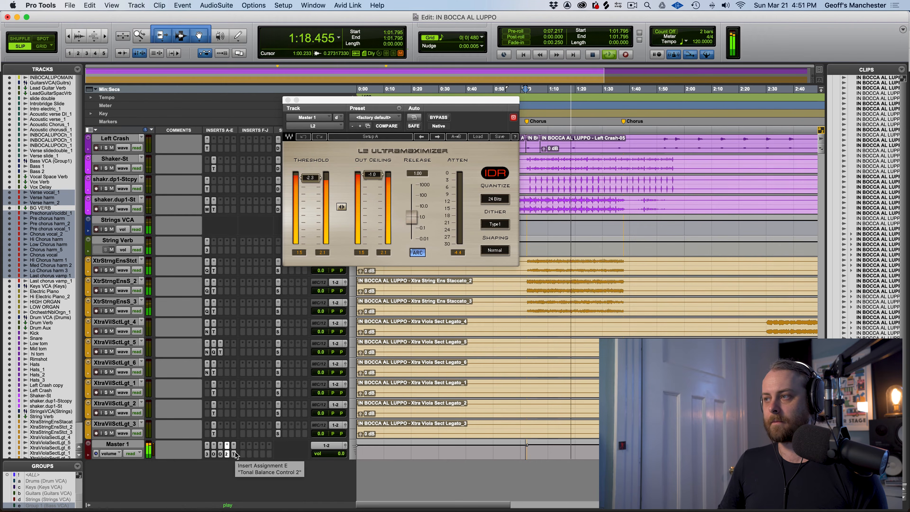
key("space")
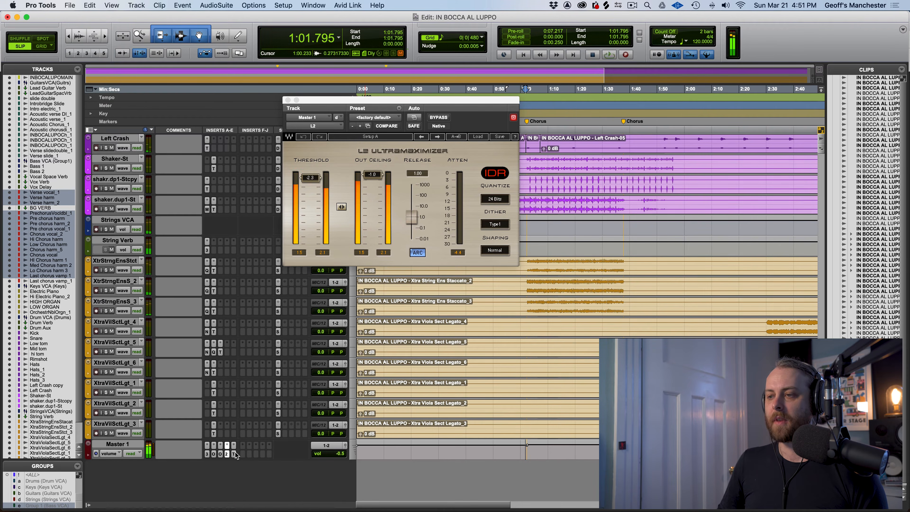
Open Tonal Balance Control 2 on the Master 1 track and compare its Fine and Broad views against the Modern target
left_click(235, 454)
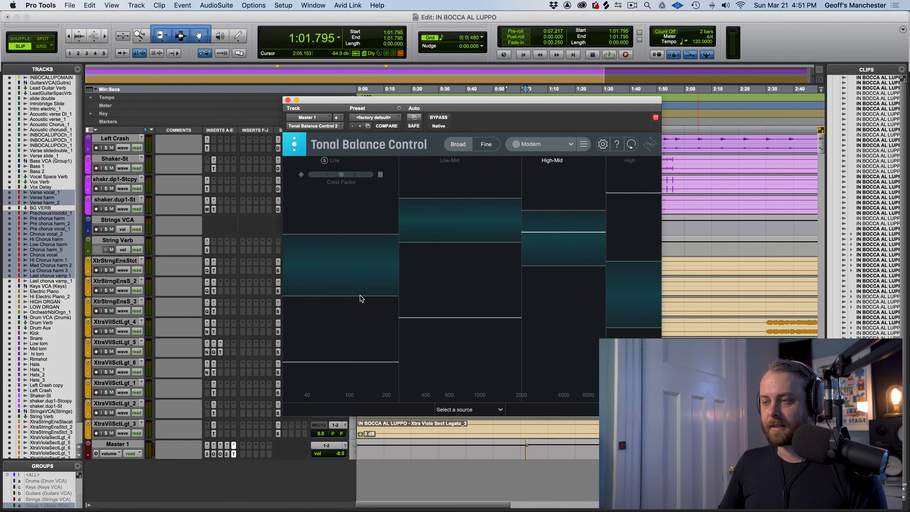
left_click(486, 147)
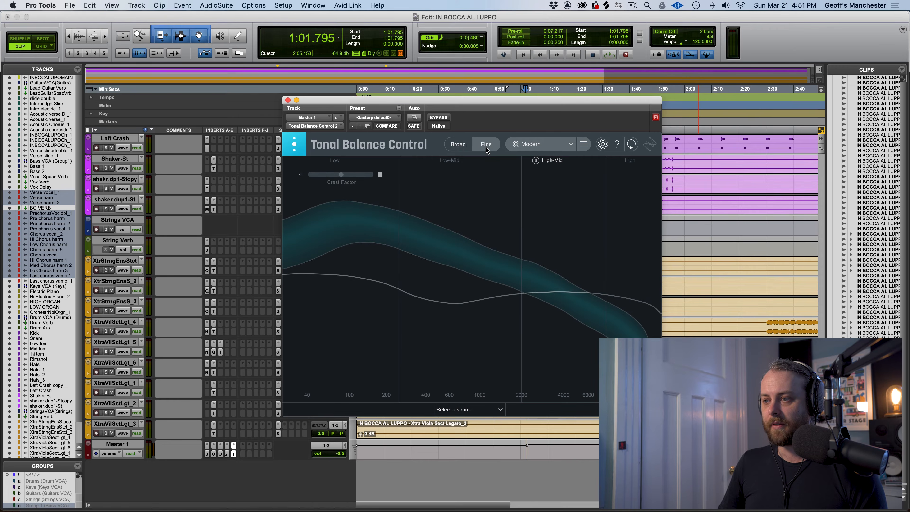
left_click(454, 144)
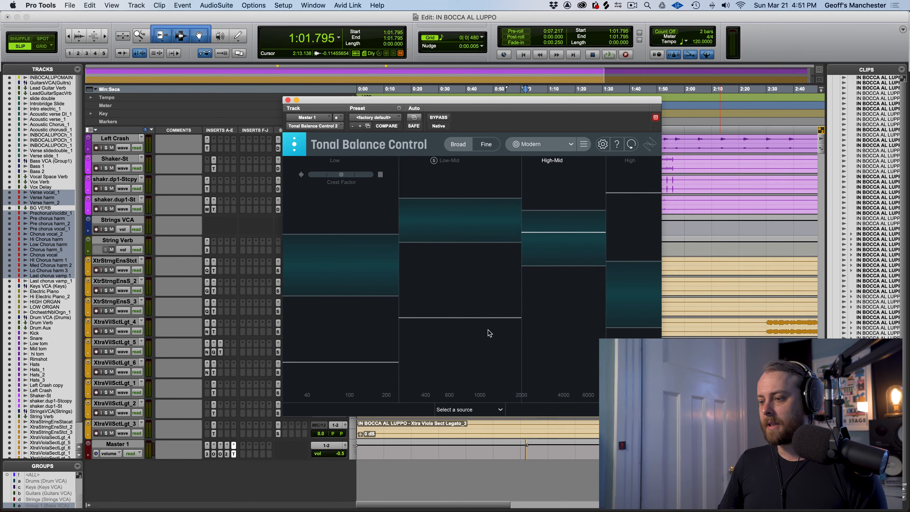
key("space")
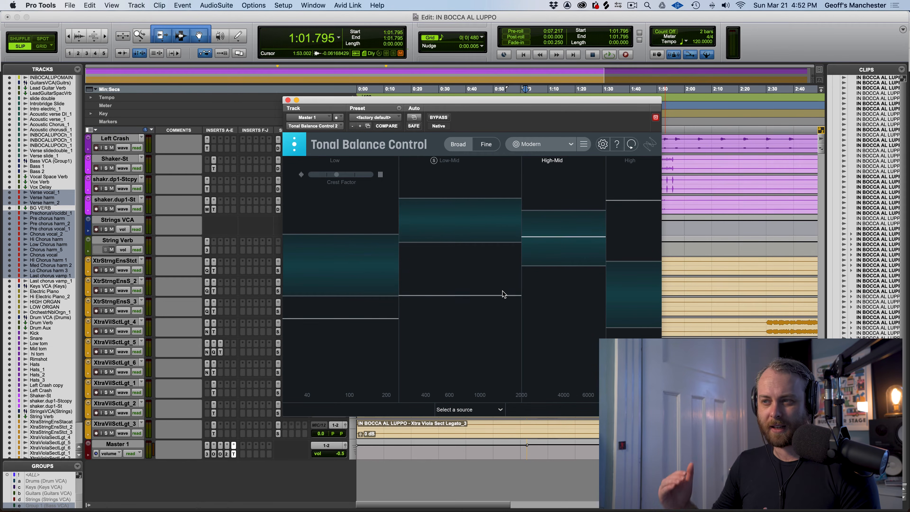
Inspect band 5 of the Ozone 9 Equalizer and the L2 settings on the Master 1 track
left_click(214, 454)
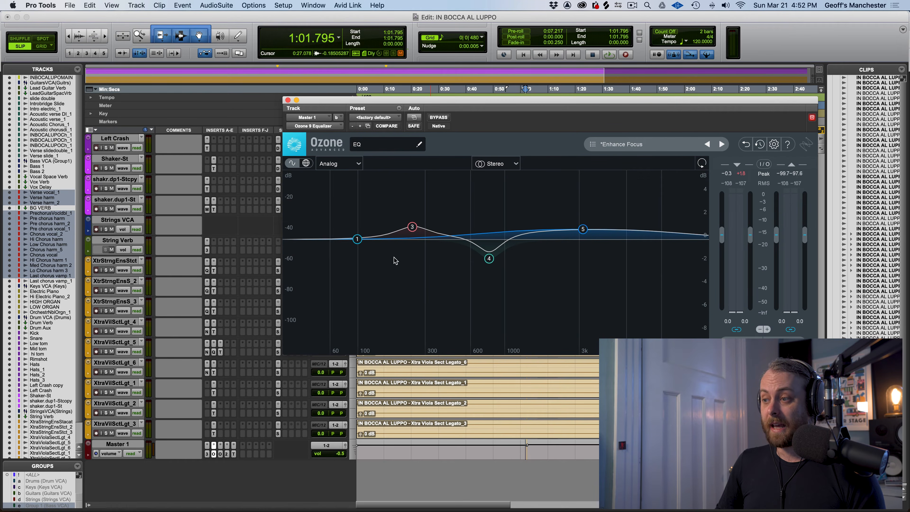
left_click(583, 229)
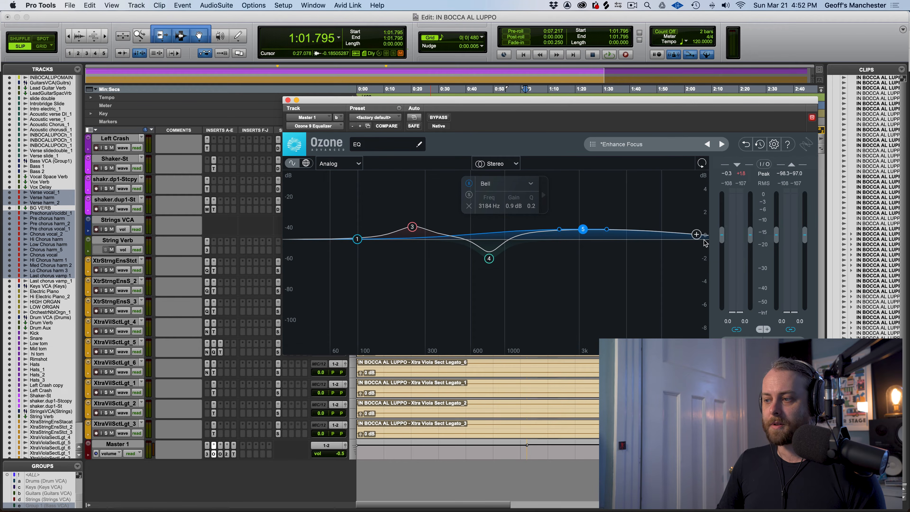
left_click(226, 454)
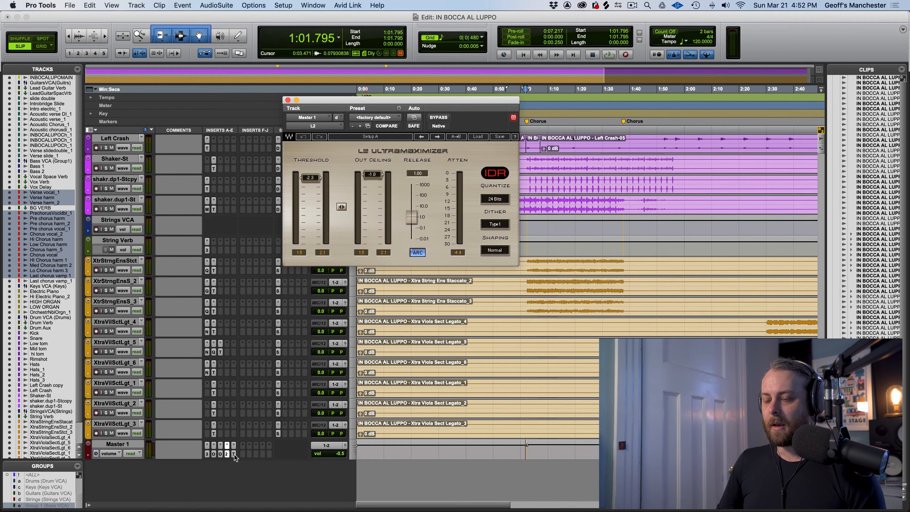
Play the chorus through Tonal Balance Control 2, comparing the Fine and Broad views, then stop playback and close the plug-in window
left_click(233, 455)
key("space")
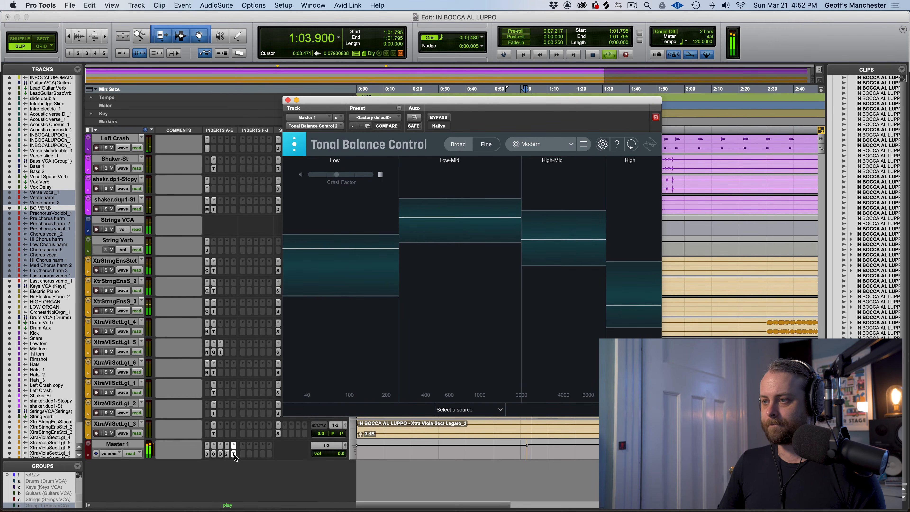
left_click(486, 144)
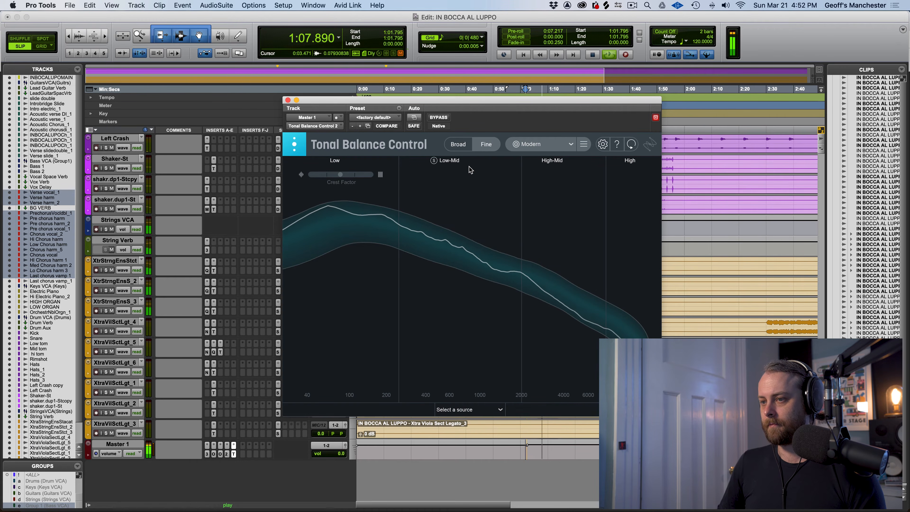
left_click(458, 147)
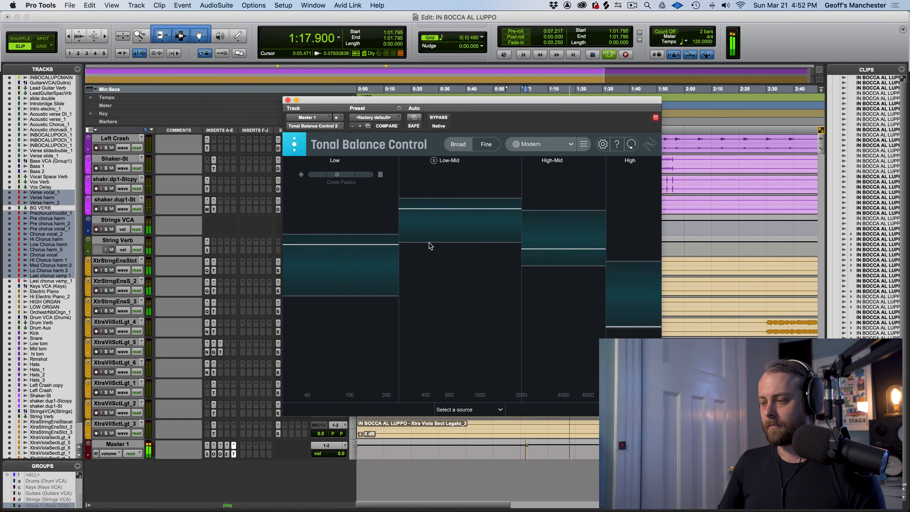
key("space")
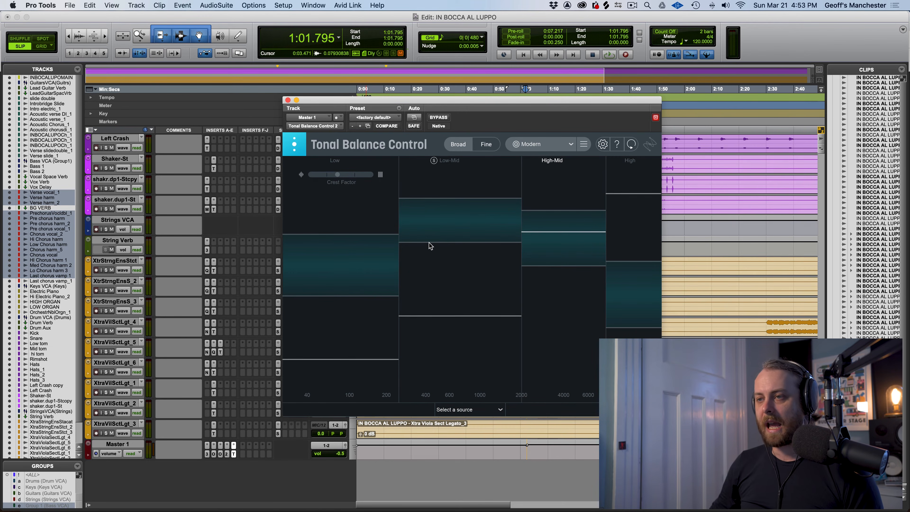
left_click(288, 100)
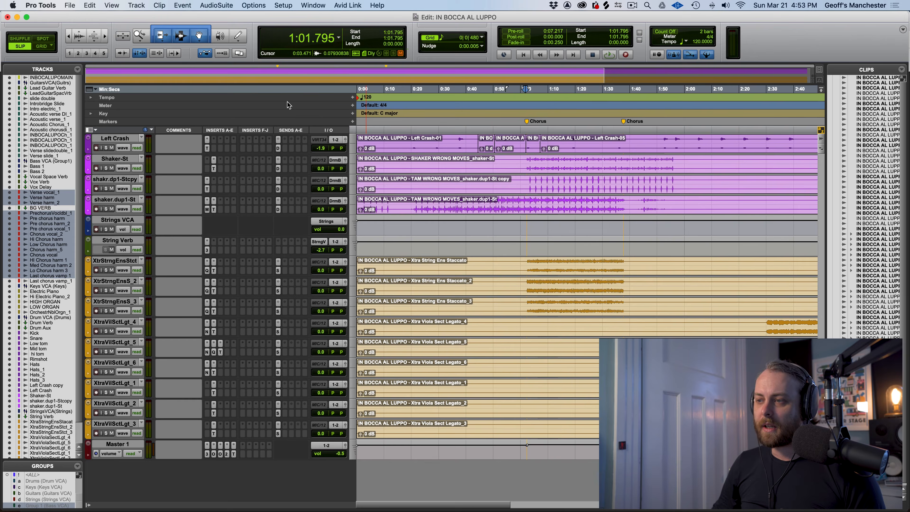
Switch the selected vocal tracks from the volume trim view to the waveform view
scroll(409, 272, "up", 20)
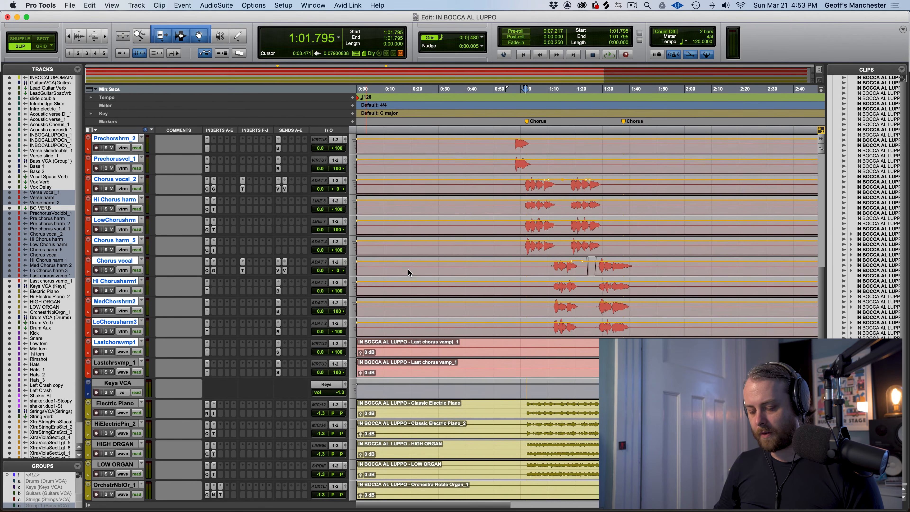
key("r")
key("r")
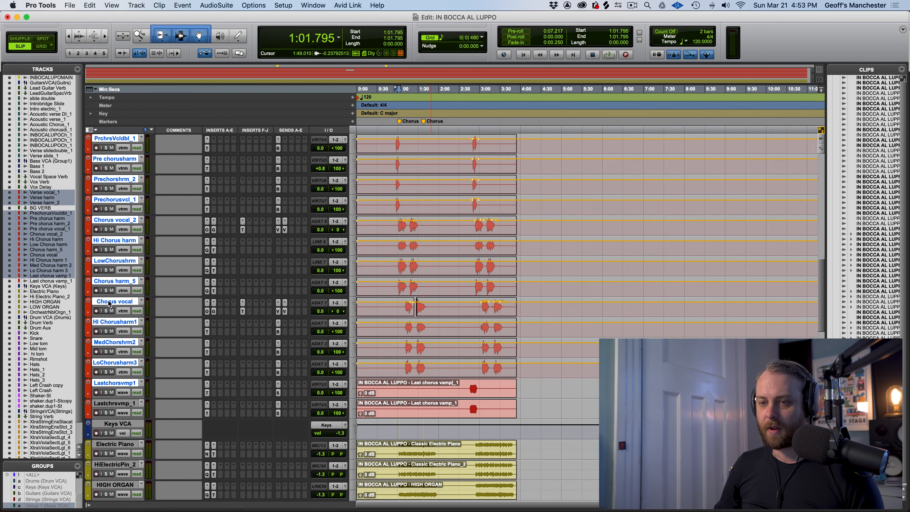
left_click(119, 312)
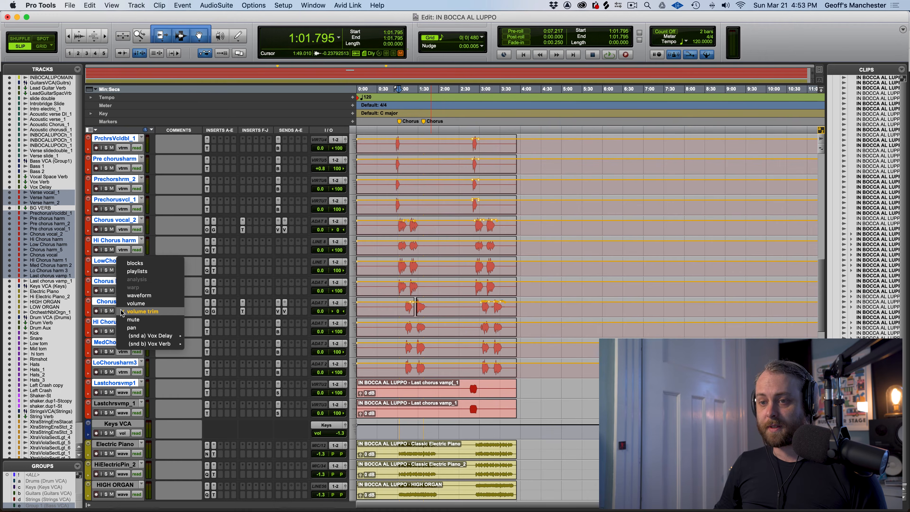
left_click(132, 298)
Select the short muted guitar clip and the short muted Bass 1 clip just before the last chorus to inspect them
scroll(402, 283, "up", 15)
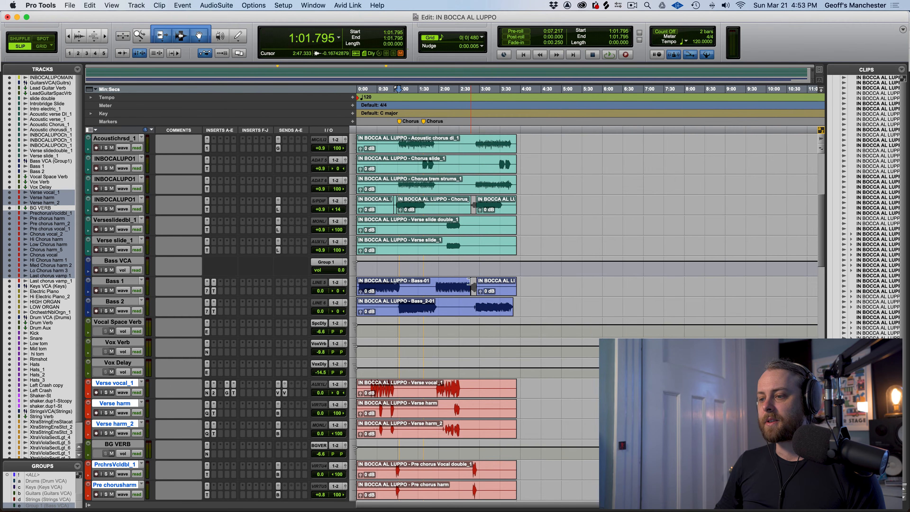
scroll(470, 265, "up", 5)
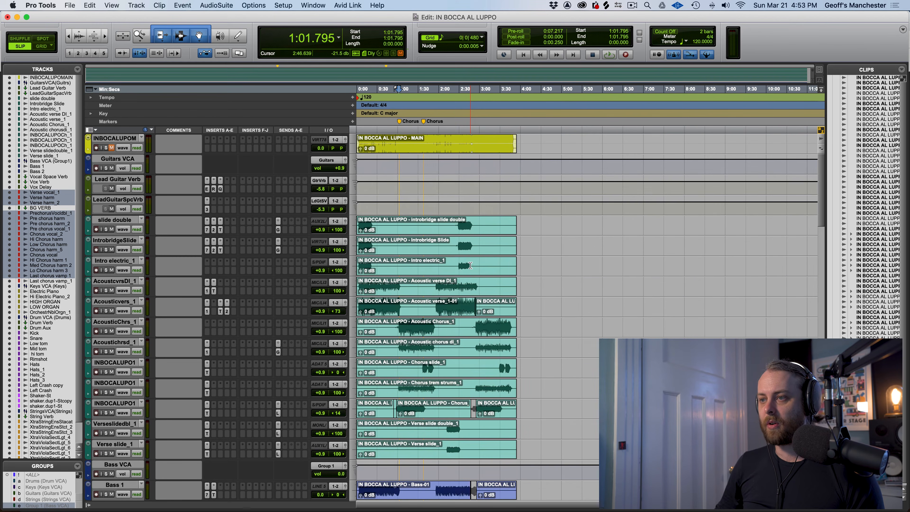
key("super+bracketright")
key("super+bracketright")
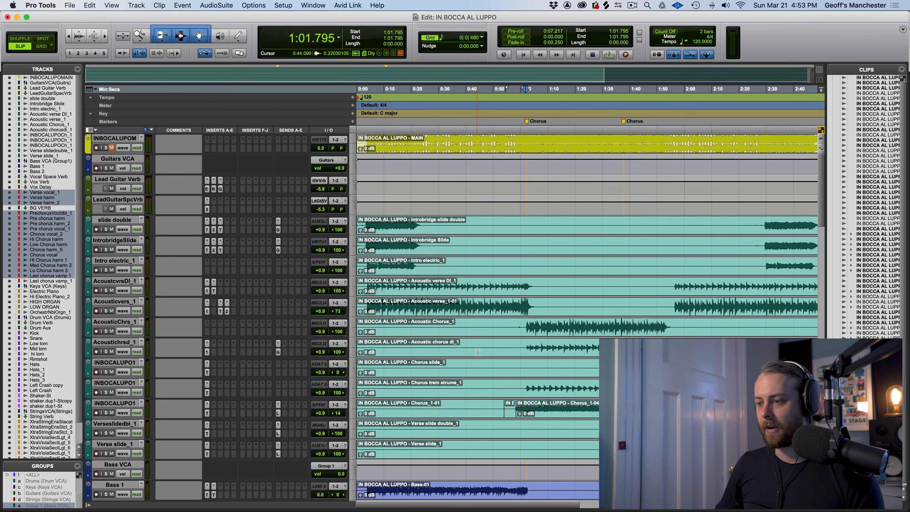
scroll(478, 352, "right", 10)
scroll(477, 352, "down", 5)
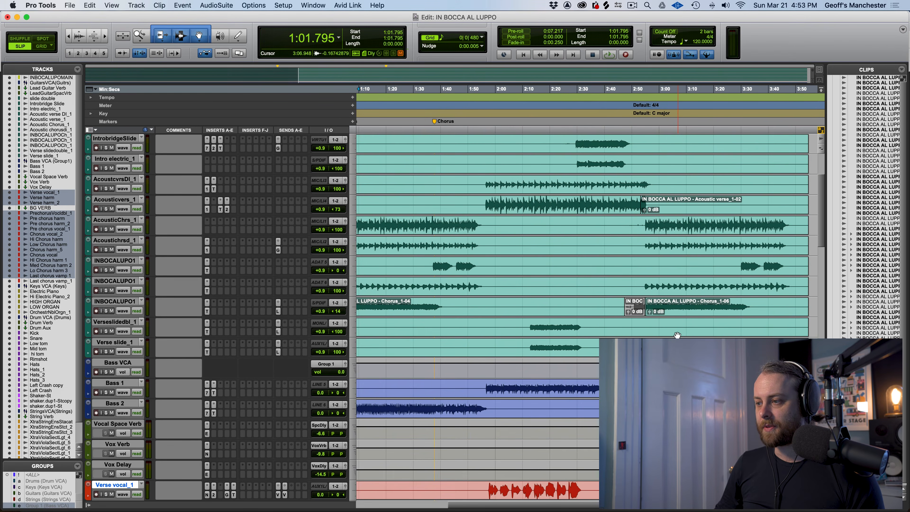
left_click(634, 313)
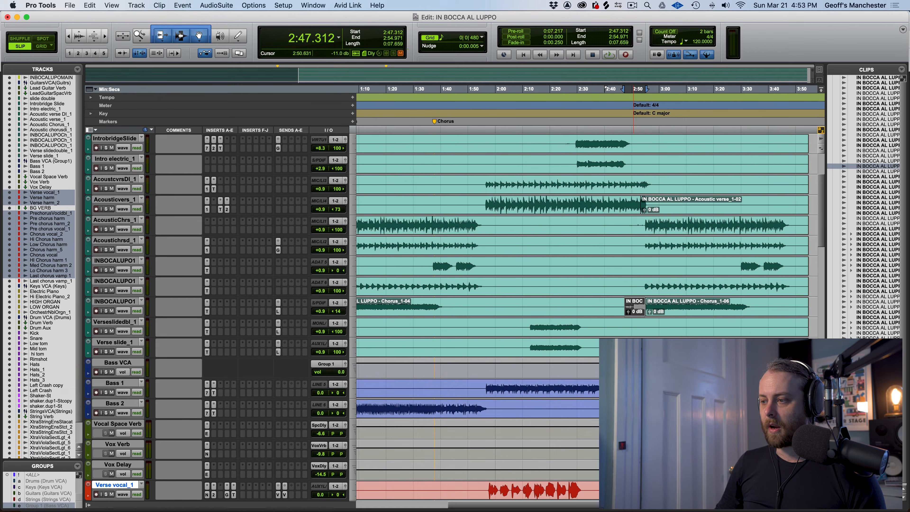
left_click(633, 412)
Play the song from 2:30.930 into the last chorus with both short clips muted, then stop playback
scroll(633, 412, "down", 20)
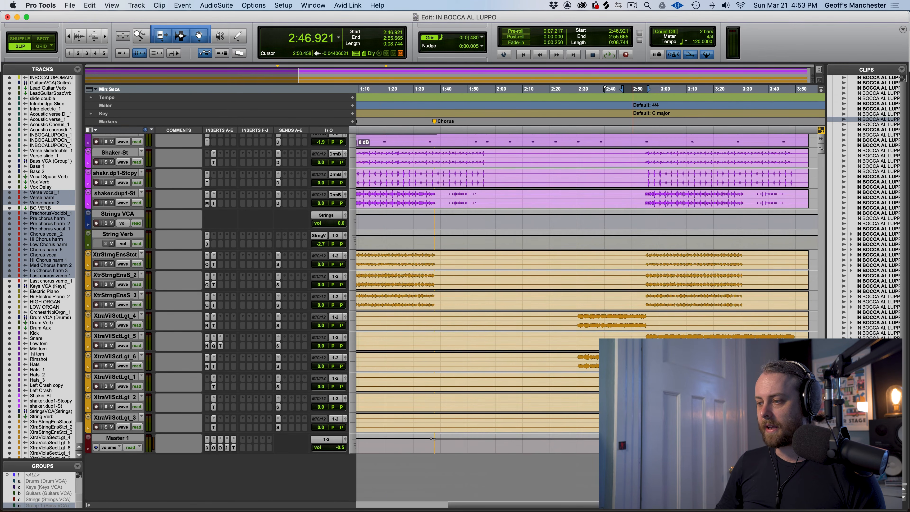
scroll(644, 312, "up", 20)
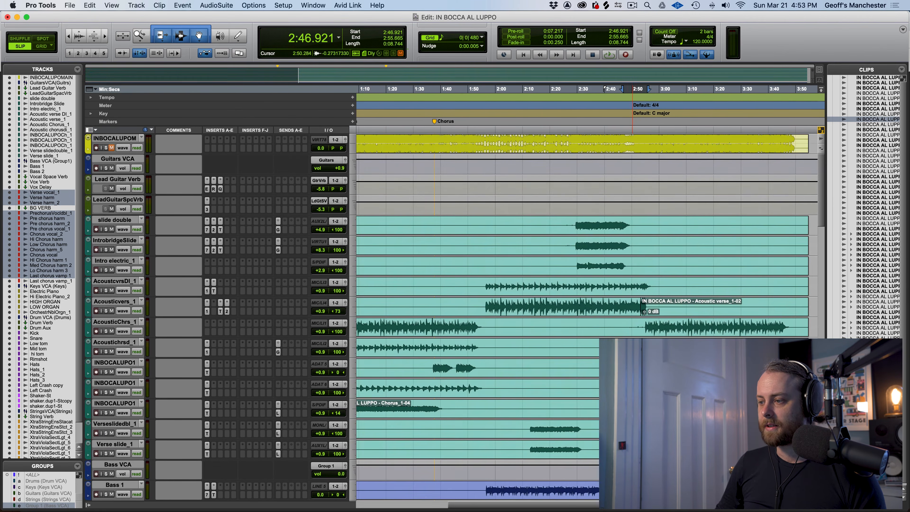
scroll(644, 311, "down", 10)
scroll(634, 281, "up", 6)
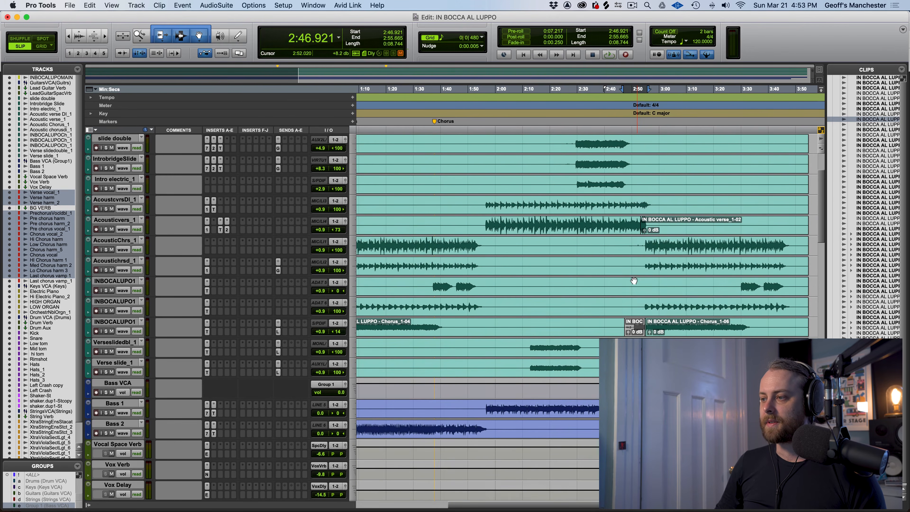
left_click(615, 321)
key("space")
key("space")
left_click(577, 326)
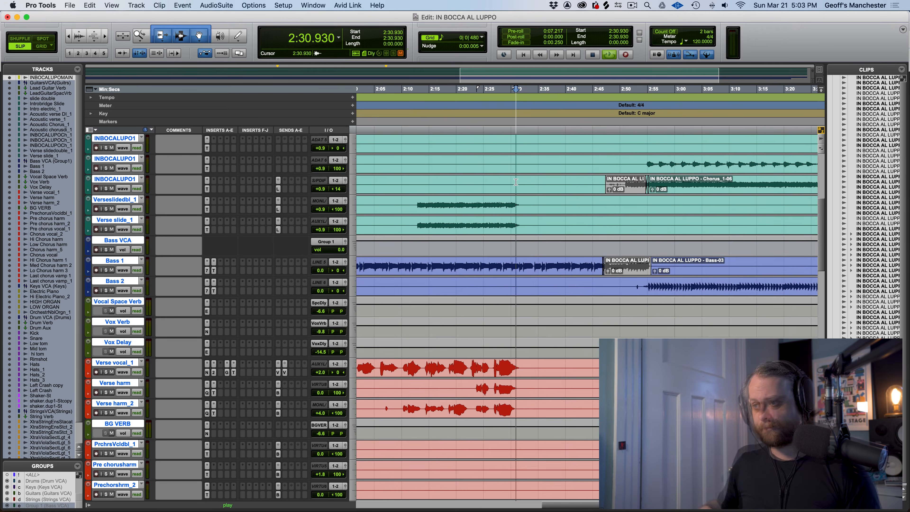
key("space")
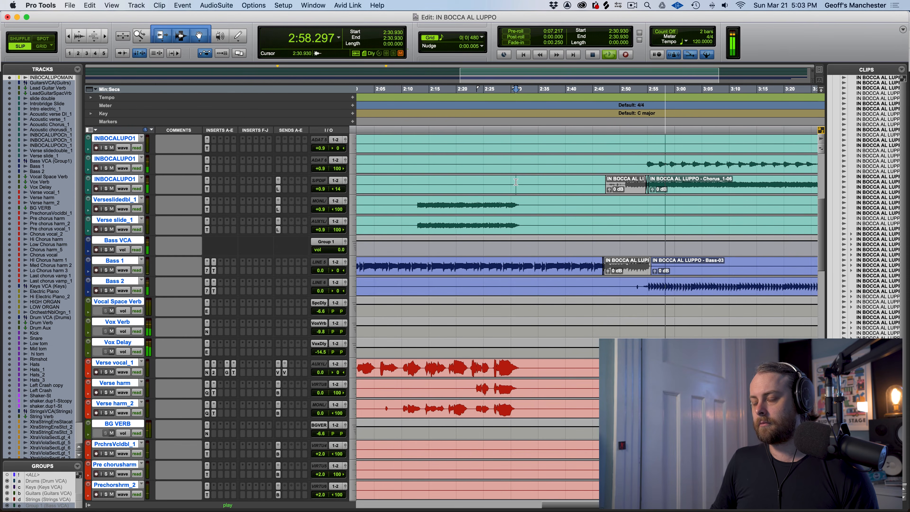
key("space")
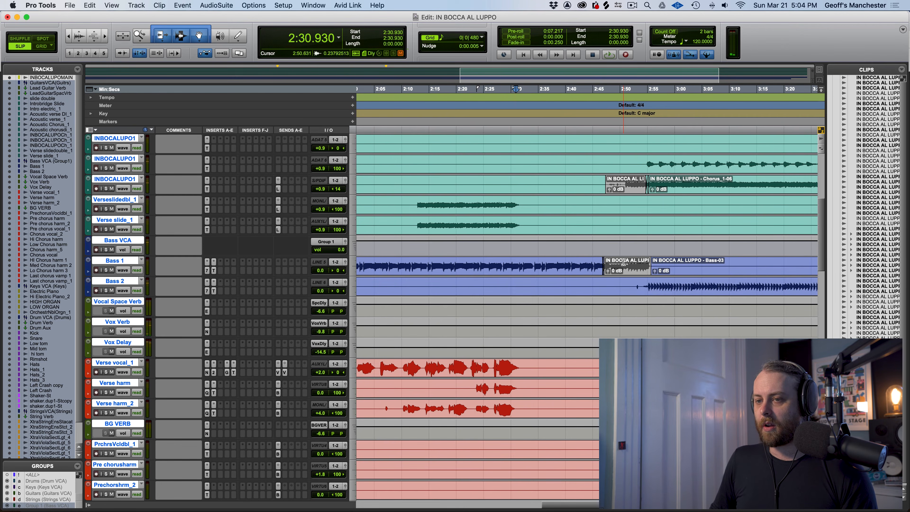
Deselect all tracks and unmute the short guitar clip and the short Bass 1 clip just before the last chorus
left_click(618, 272)
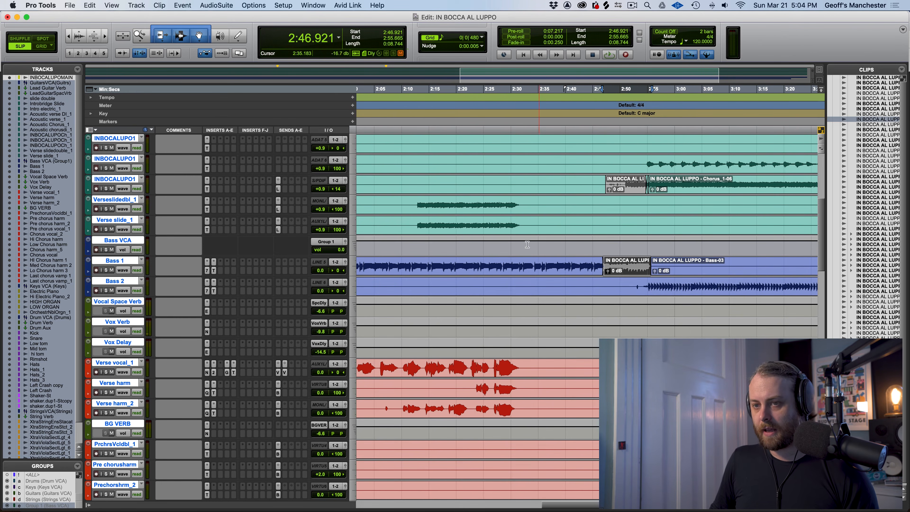
left_click(118, 241, "alt")
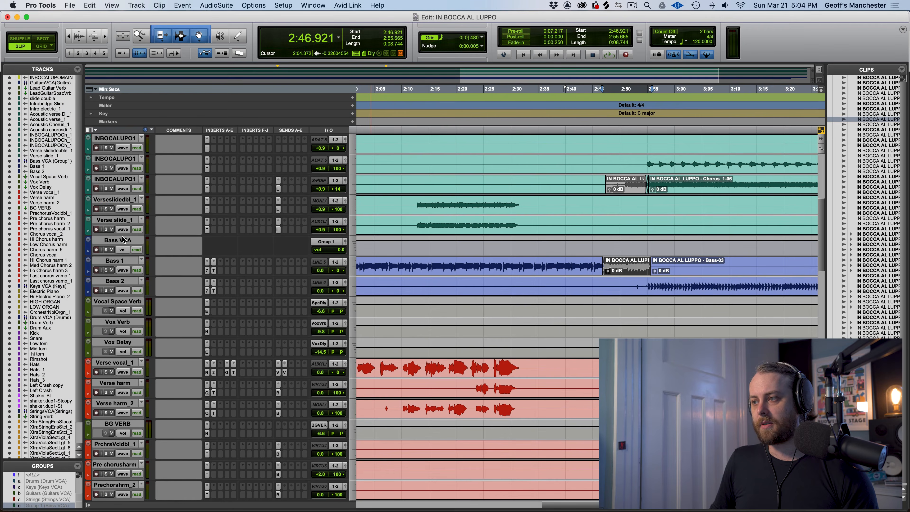
left_click(631, 192)
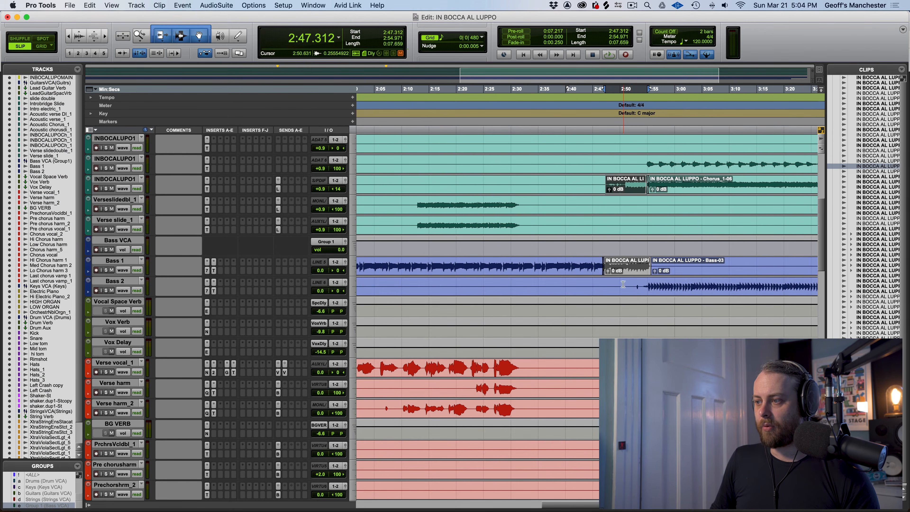
left_click(623, 275)
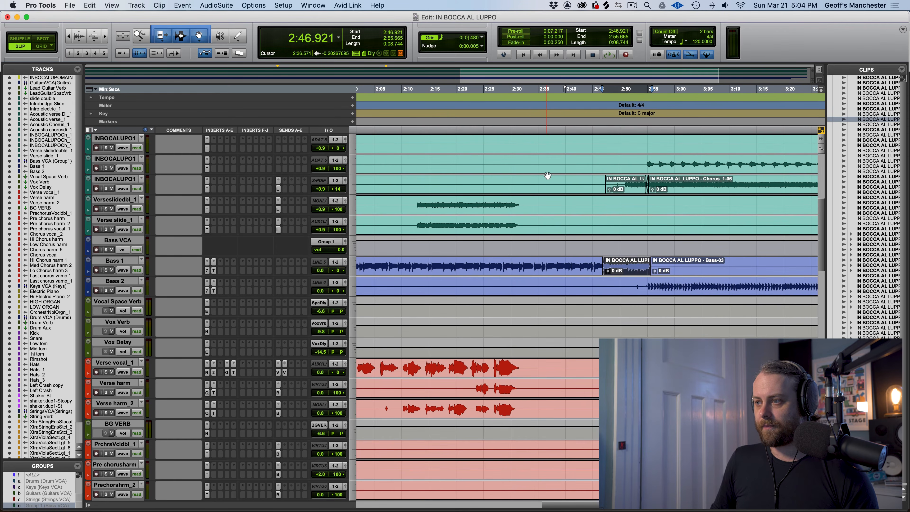
Play the passage from 2:32.232 into the last chorus with both clips unmuted, then stop playback
left_click(529, 183)
key("space")
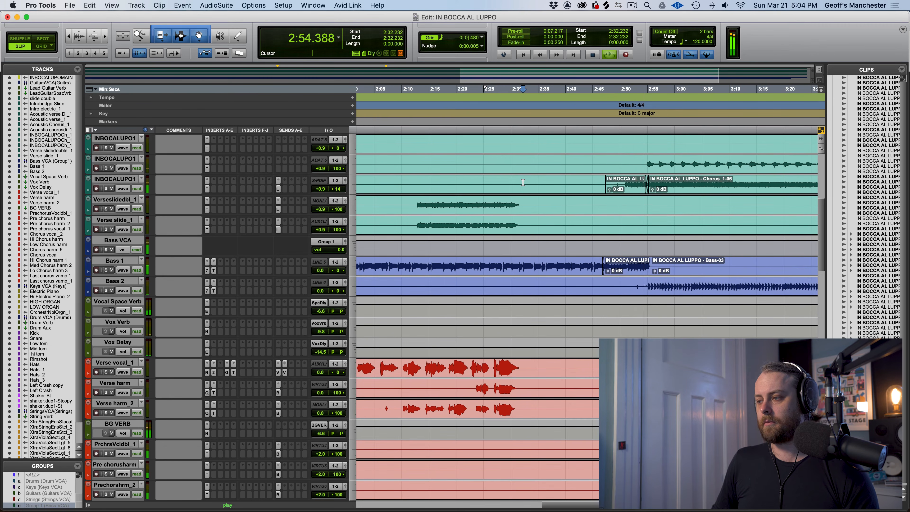
key("space")
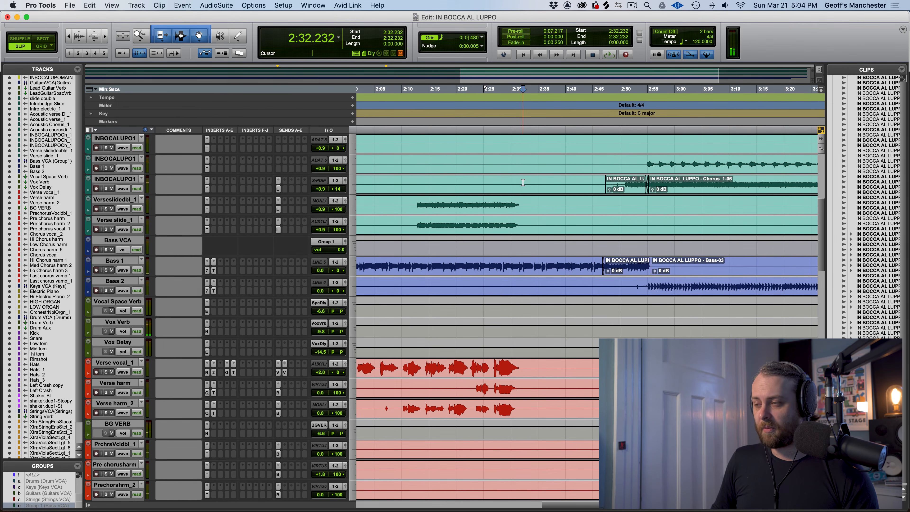
Mute the short Bass 1 and guitar clips again and play the transition into the last chorus from 2:44.990
left_click(626, 274)
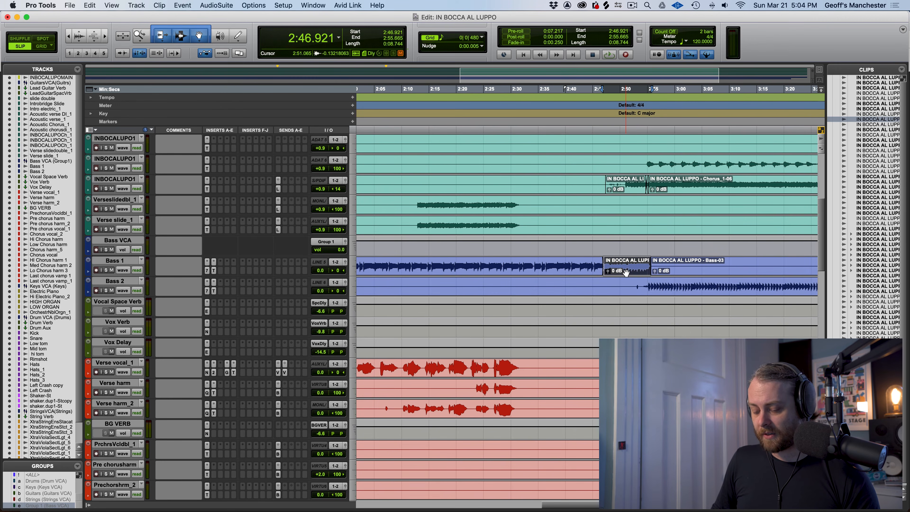
left_click(628, 193)
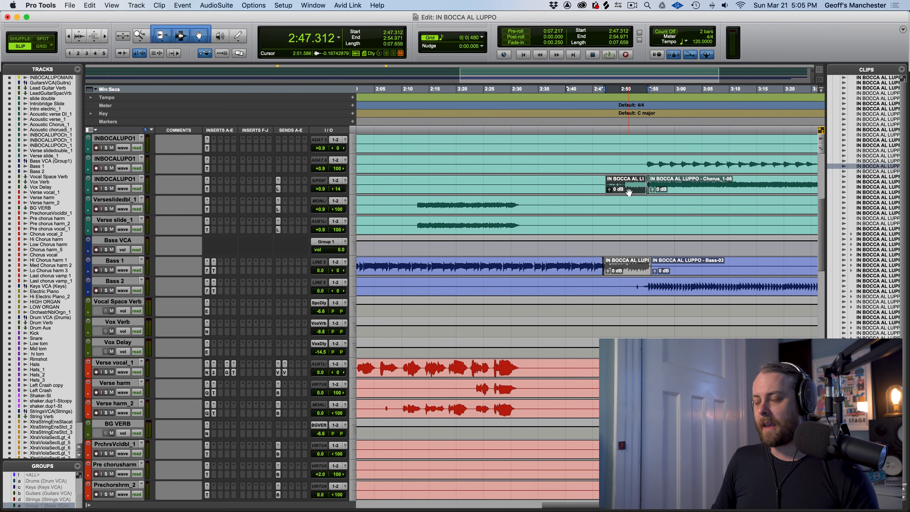
left_click(593, 183)
key("space")
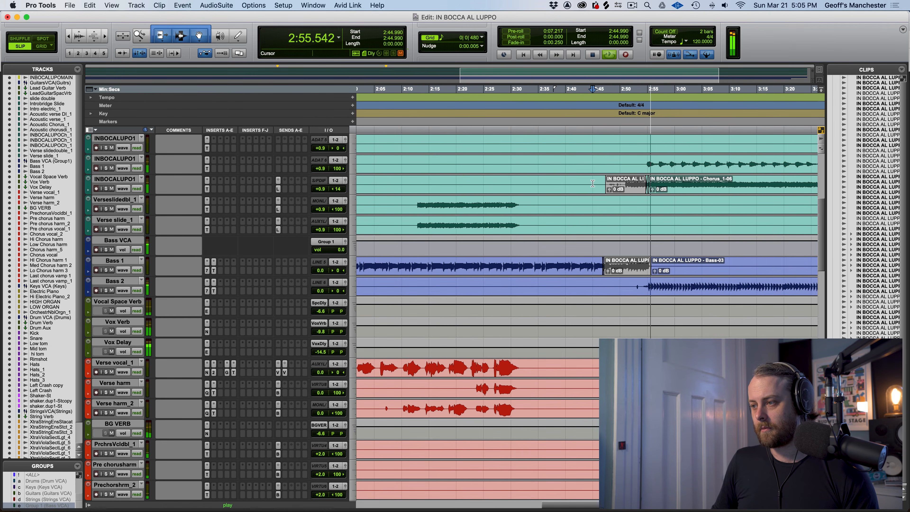
key("space")
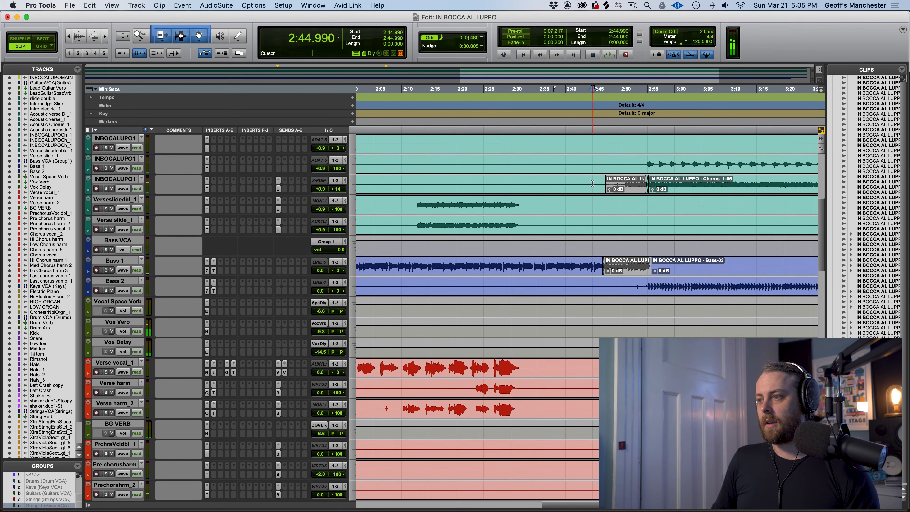
Solo the Acousticvers_1 track and select its long verse clip ending just before the last chorus
scroll(593, 184, "up", 6)
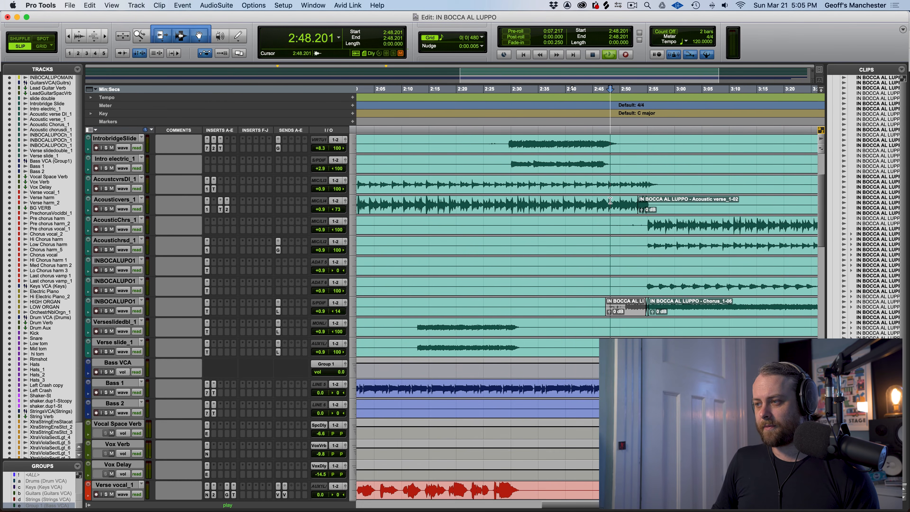
left_click(610, 210)
key("shift+s")
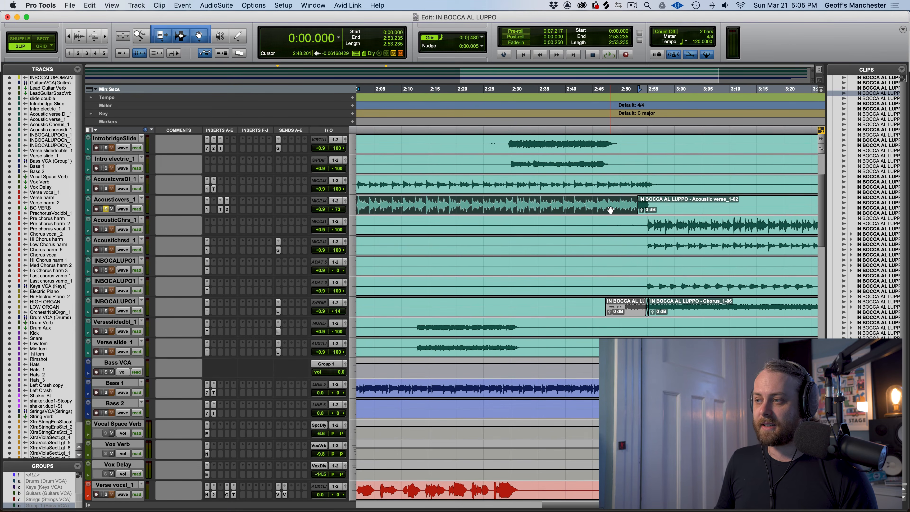
Place the playhead at 3:43.921 on the AcousticChrs_1 track, solo that track and play the song's ending
key("r")
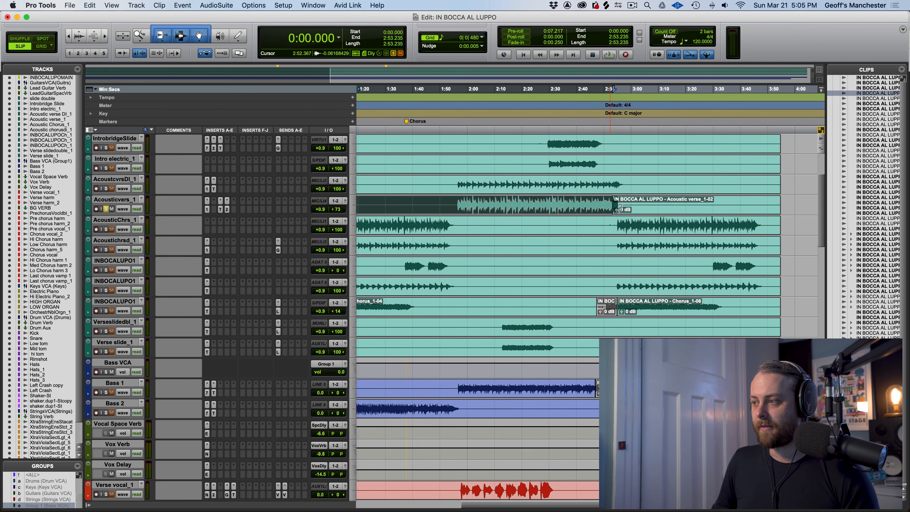
left_click(751, 224)
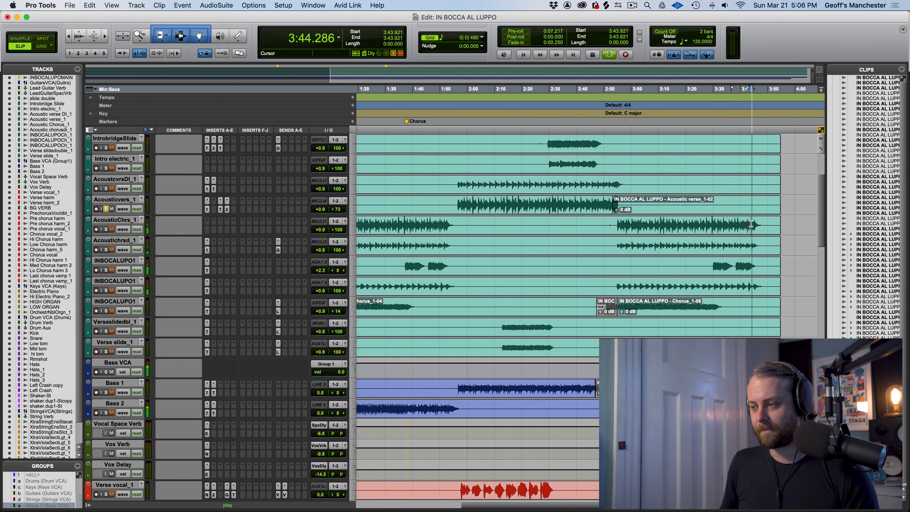
key("space")
key("shift+s")
key("space")
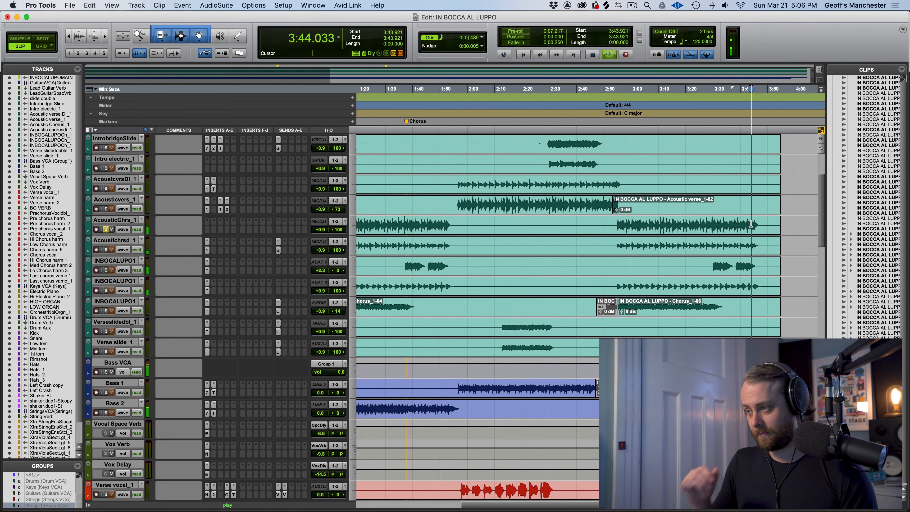
Clear the AcousticChrs_1 solo and play the song's ending from 3:43.921 in the full mix, then stop
key("space")
key("shift+s")
key("space")
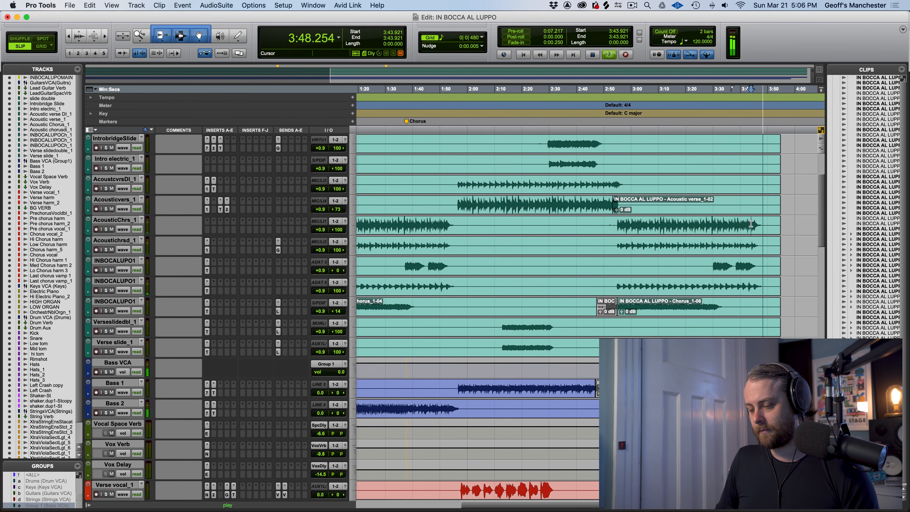
key("space")
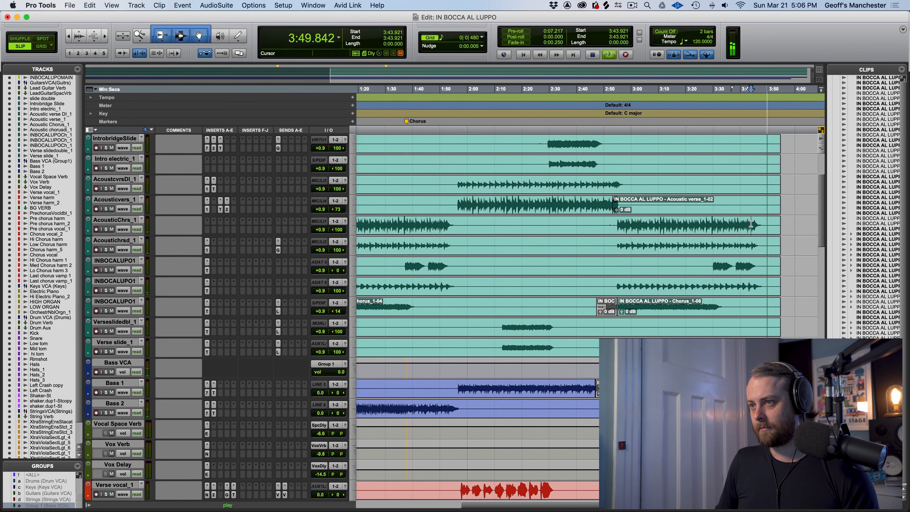
key("space")
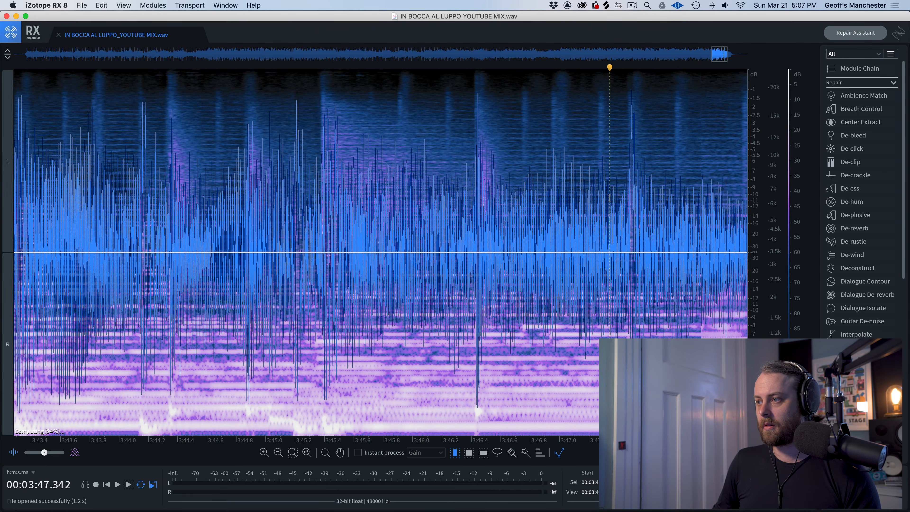
In iZotope RX 8, play the ending of IN BOCCA AL LUPPO_YOUTUBE MIX.wav and replay it from an earlier point
key("space")
scroll(609, 198, "down", 3)
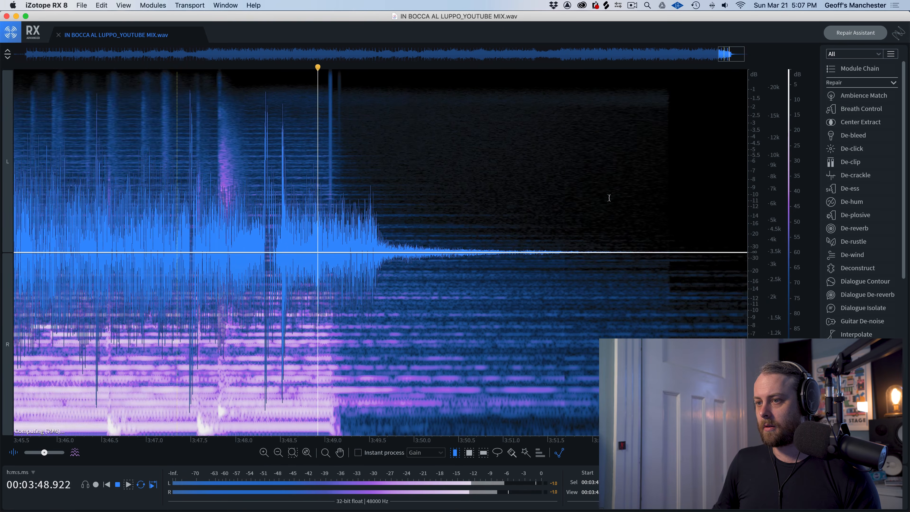
key("space")
left_click(105, 112)
key("space")
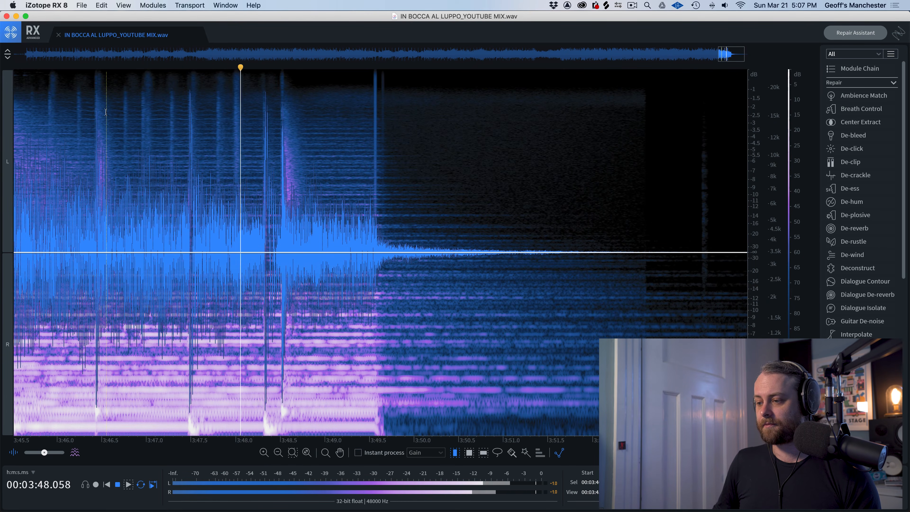
key("space")
Set the RX display to show only the spectrogram and replay the final seconds around the song's last note
scroll(361, 163, "up", 2)
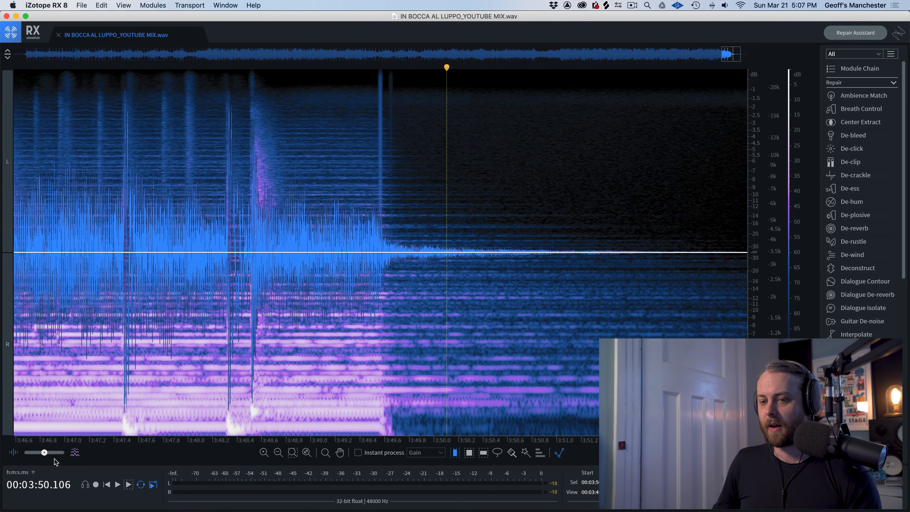
left_click_drag(44, 453, 106, 454)
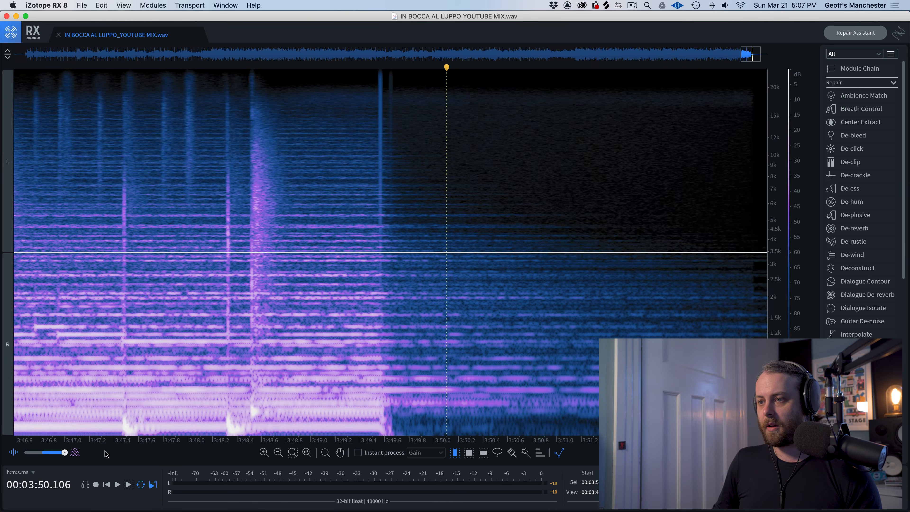
left_click(364, 158)
key("space")
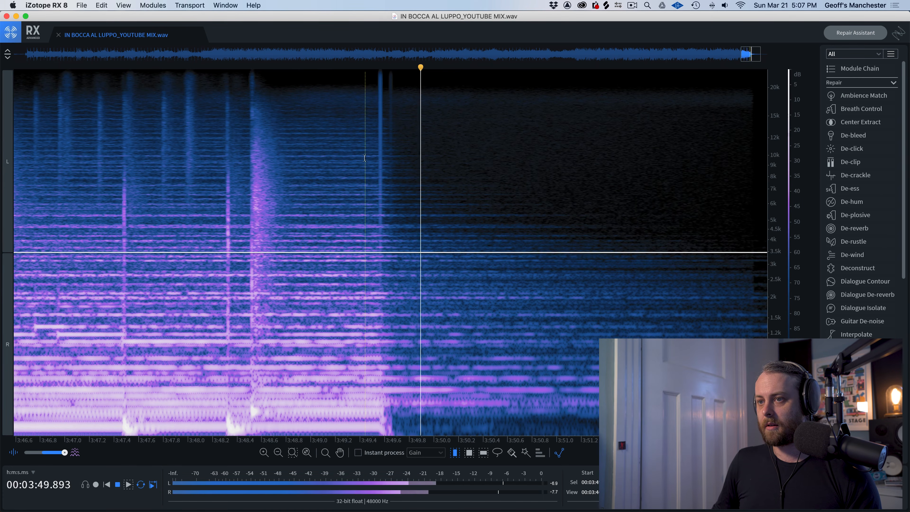
left_click(208, 142)
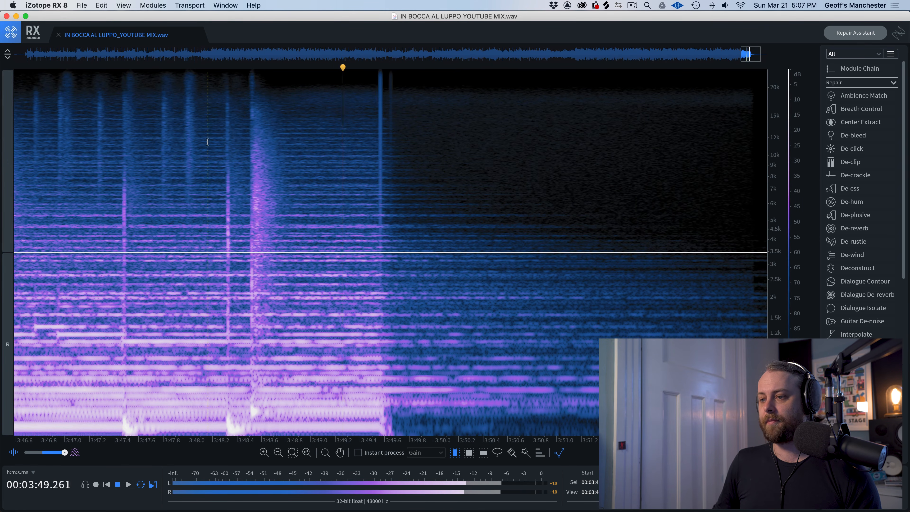
Stop the playback and open the Interpolate repair module
key("space")
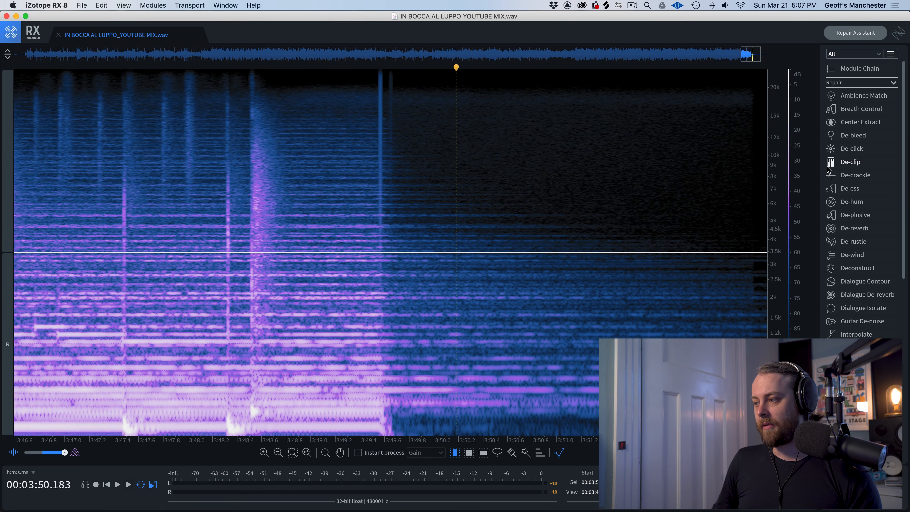
scroll(829, 168, "down", 2)
left_click(849, 306)
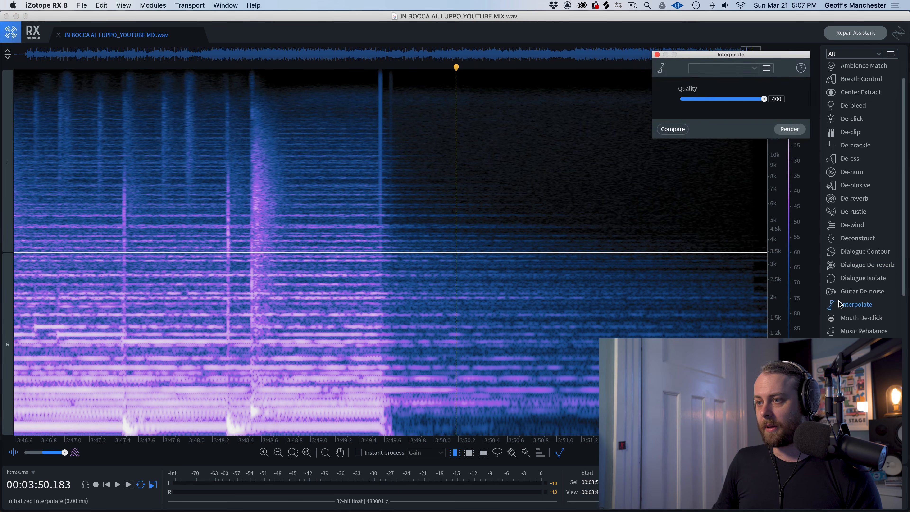
Select the narrow full-height click at about 3:49.56 and render Interpolate on it with quality 400
scroll(376, 159, "up", 3)
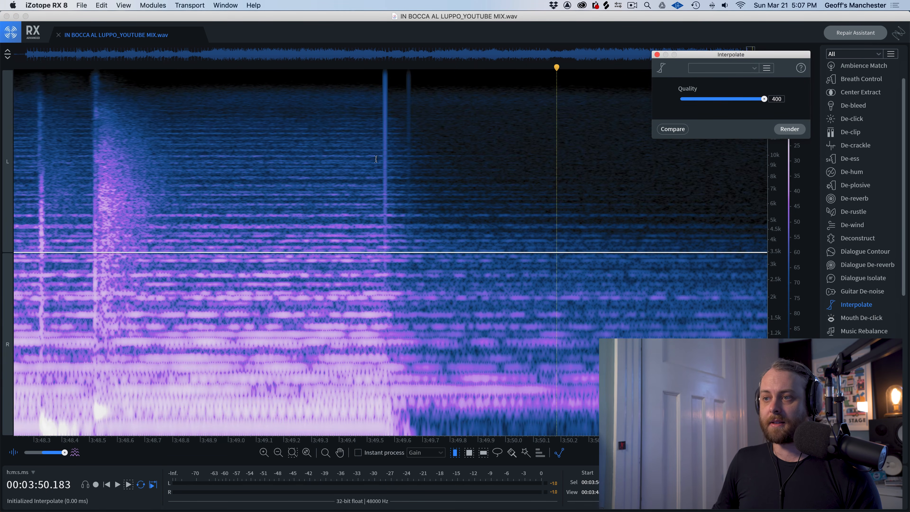
scroll(376, 159, "up", 2)
scroll(377, 150, "up", 2)
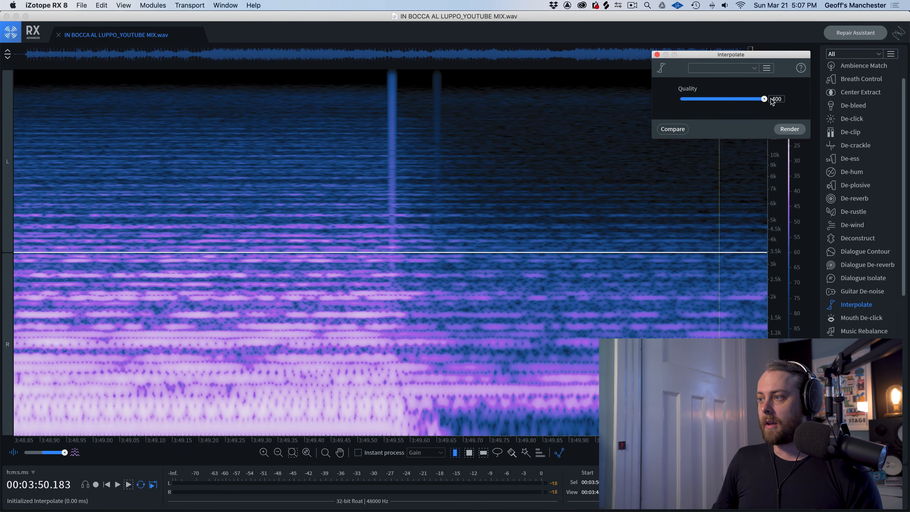
left_click_drag(387, 136, 397, 136)
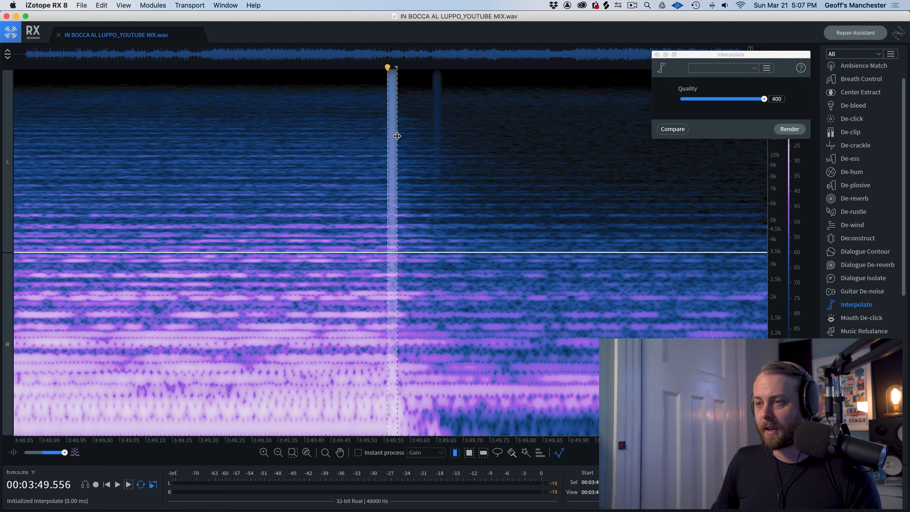
scroll(397, 136, "up", 5)
scroll(386, 142, "up", 5)
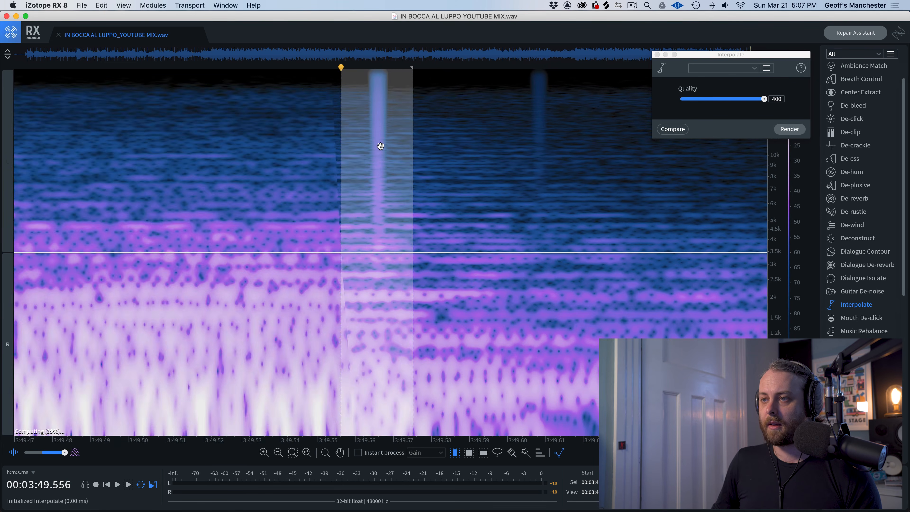
left_click(237, 147)
left_click_drag(352, 151, 391, 152)
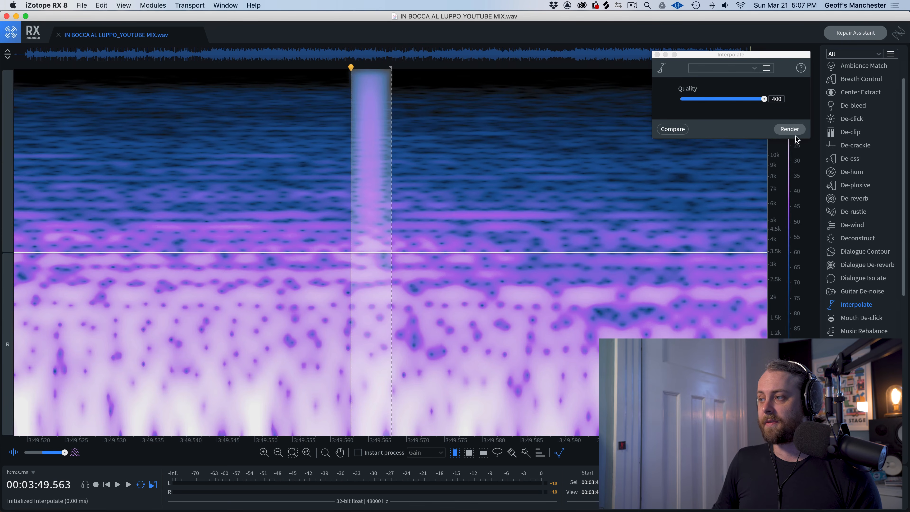
left_click(792, 130)
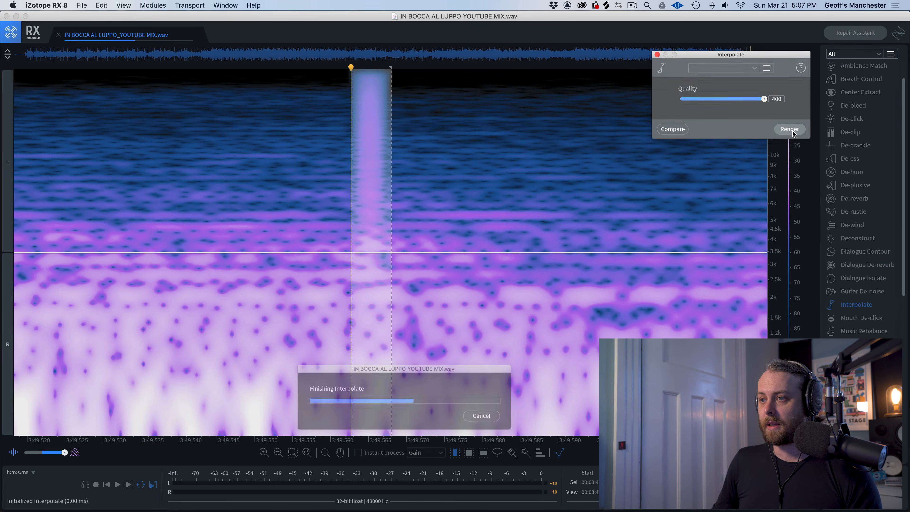
Clear the selection and play the repaired ending from about 3:48.0, then stop
left_click(516, 157)
scroll(517, 158, "down", 6)
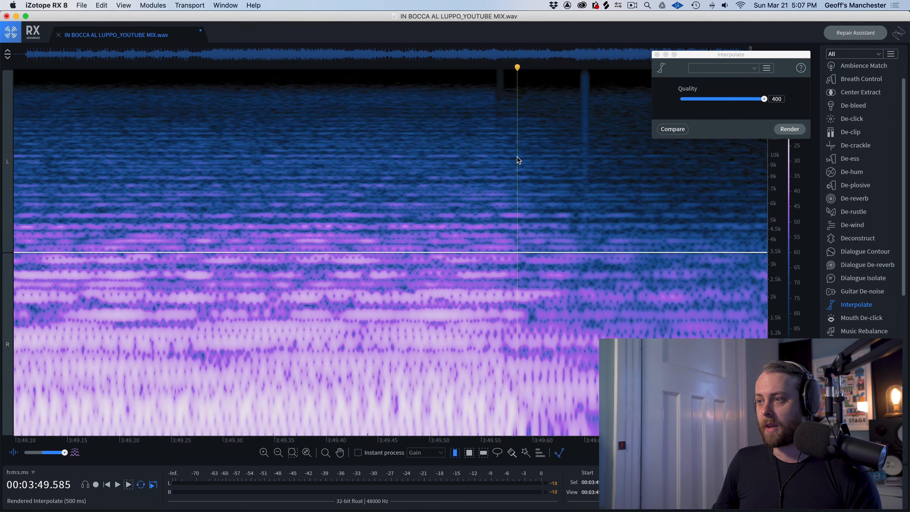
scroll(517, 160, "down", 2)
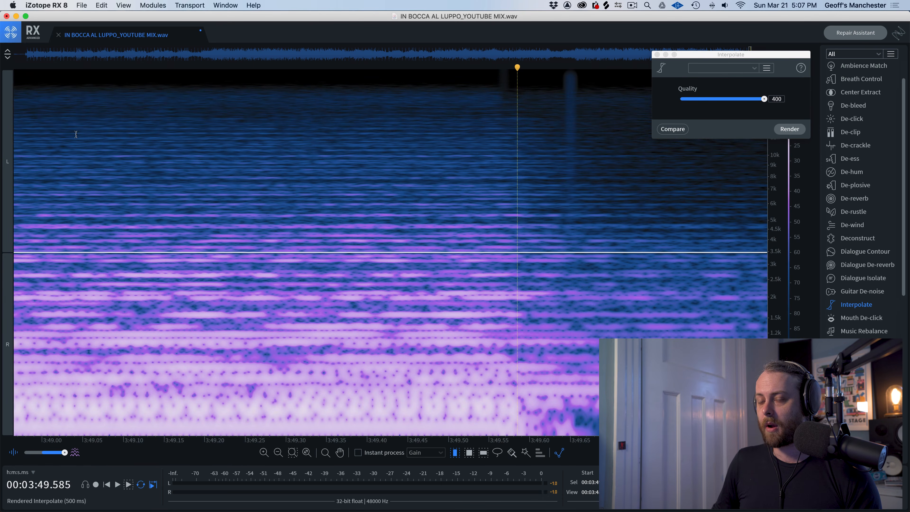
scroll(76, 135, "down", 5)
scroll(88, 203, "left", 5)
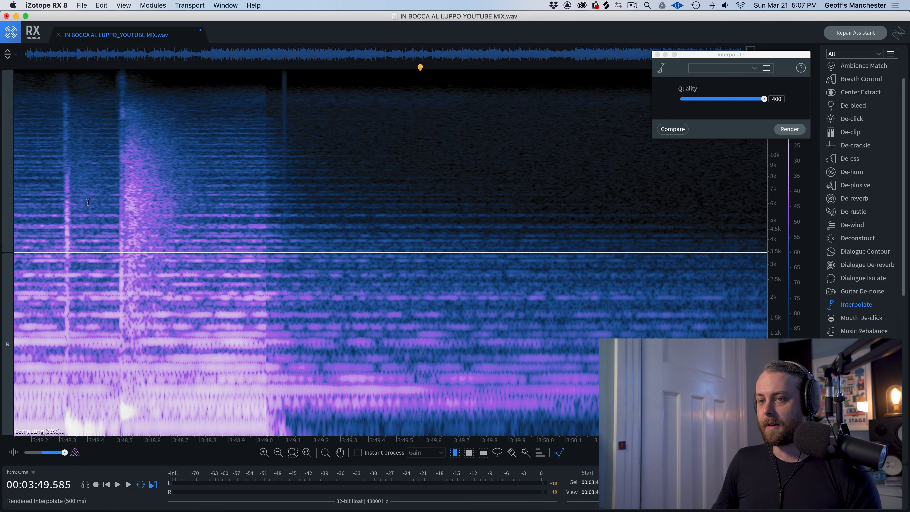
scroll(87, 203, "down", 2)
scroll(88, 203, "left", 3)
left_click(88, 202)
key("space")
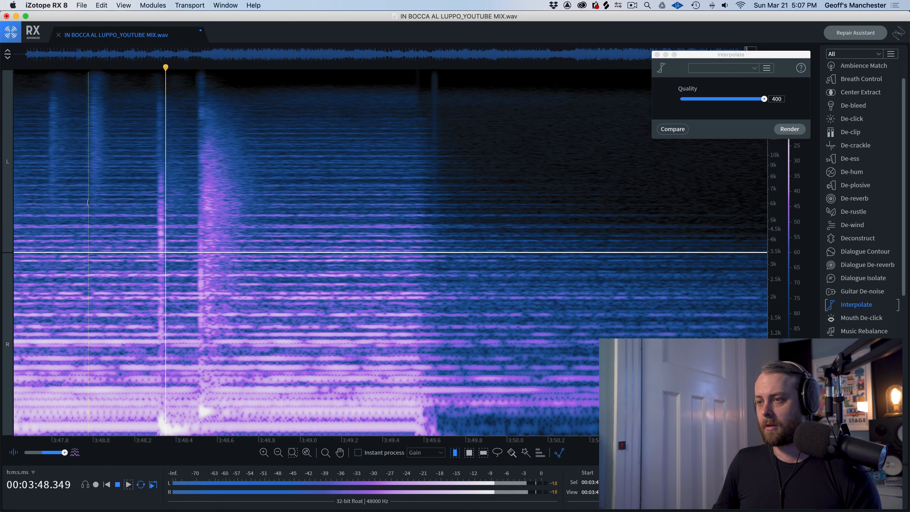
key("space")
Compare the ending with and without the first click repair by undoing and redoing it, playing each version
key("space")
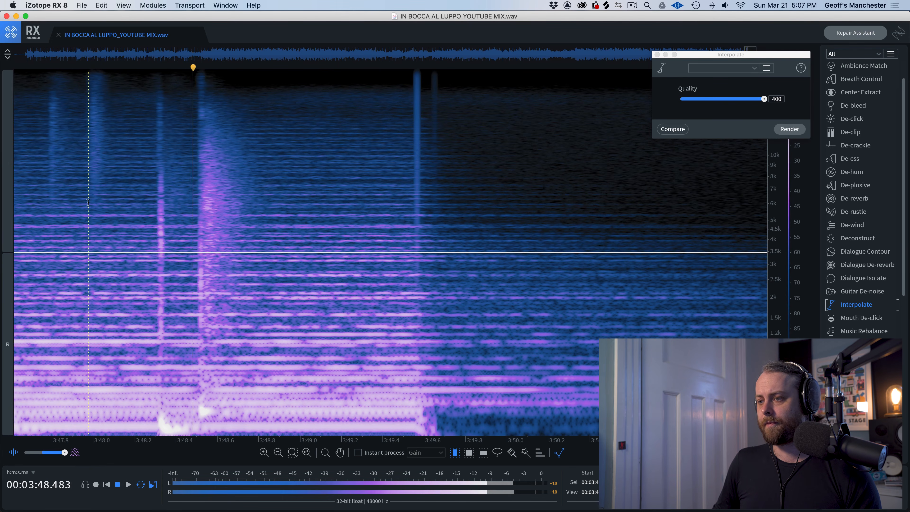
key("space")
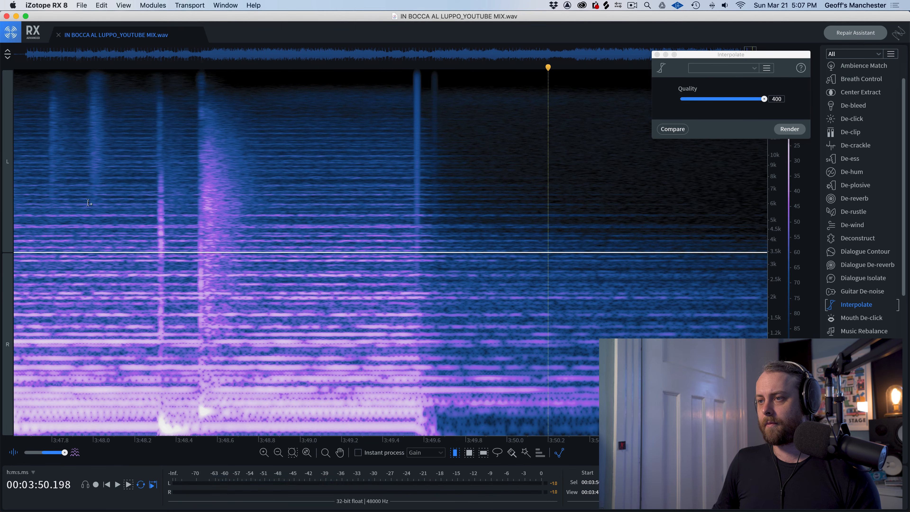
key("space")
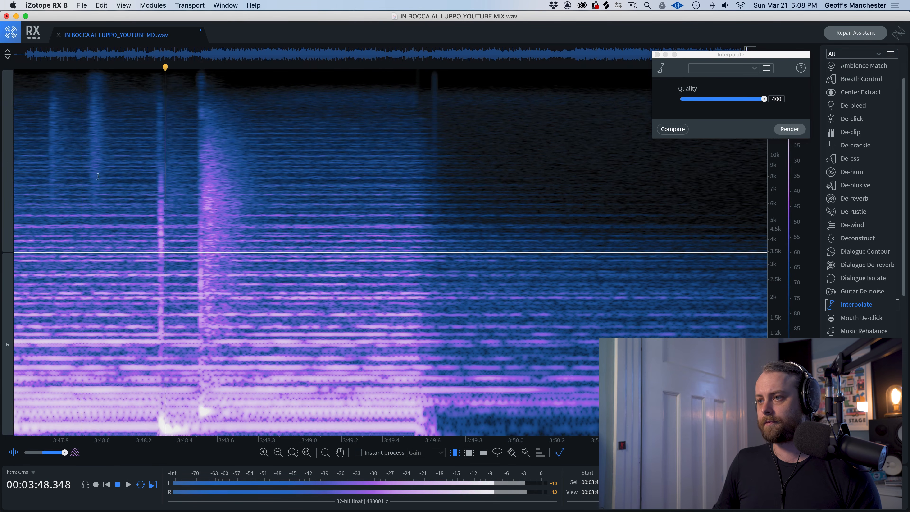
key("space")
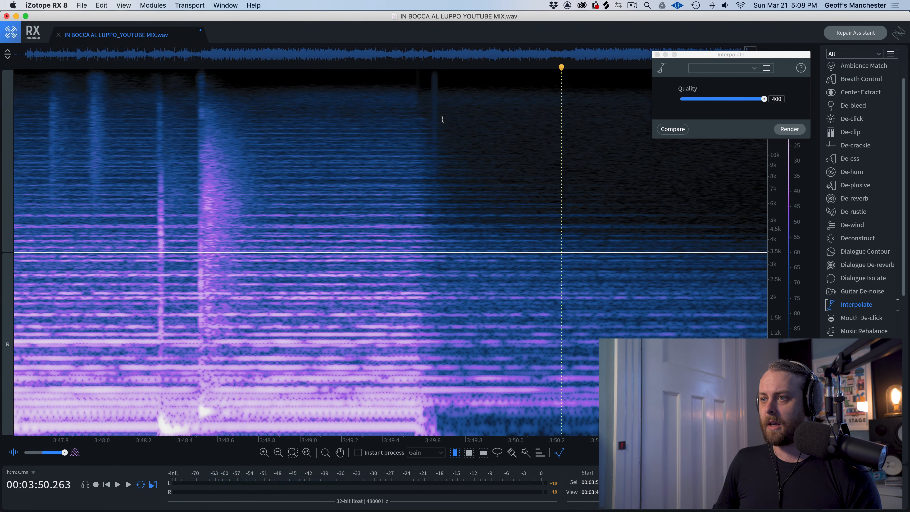
Select the fainter second click at about 3:49.65 and render Interpolate on it with quality 400
scroll(442, 119, "up", 7)
scroll(403, 120, "up", 4)
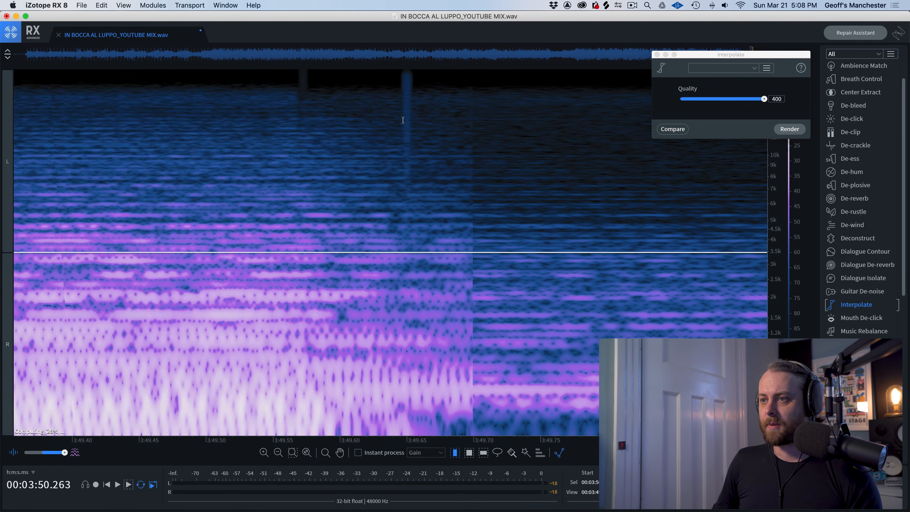
left_click_drag(400, 113, 417, 115)
left_click(789, 130)
Clear the selection and play the ending from about 3:49.1 to check the second click repair
scroll(494, 199, "down", 5)
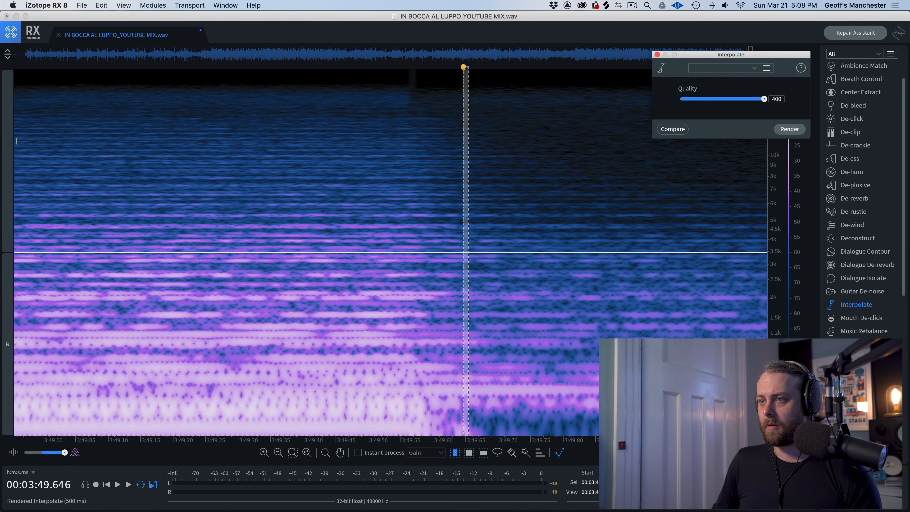
left_click(96, 152)
key("space")
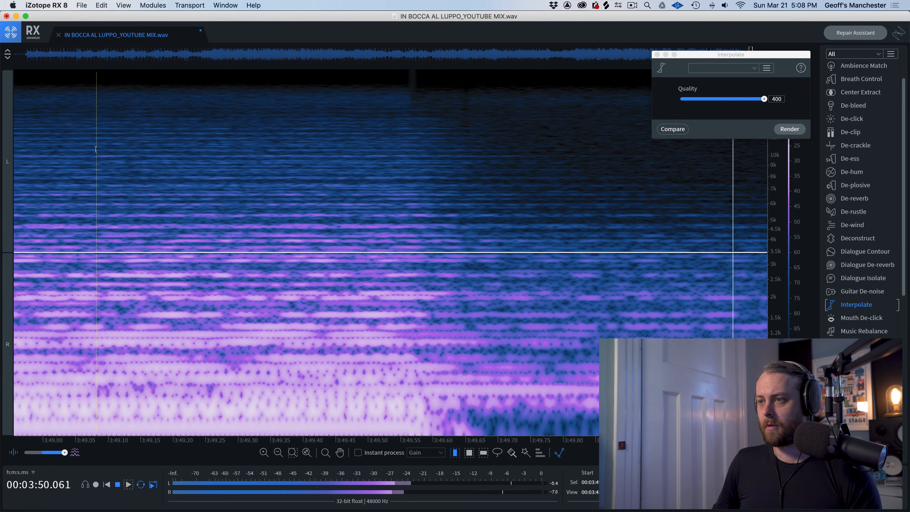
Undo both Interpolate repairs and play the original ending, then redo both and replay from about 3:48.6
scroll(96, 149, "down", 3)
scroll(96, 149, "left", 10)
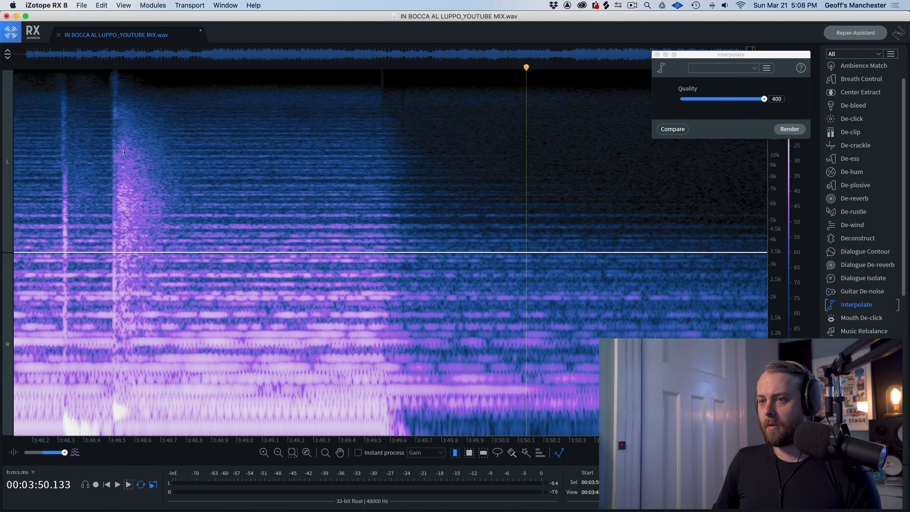
key("super+z")
key("super+z")
key("space")
key("super+shift+z")
key("super+shift+z")
left_click(144, 142)
key("space")
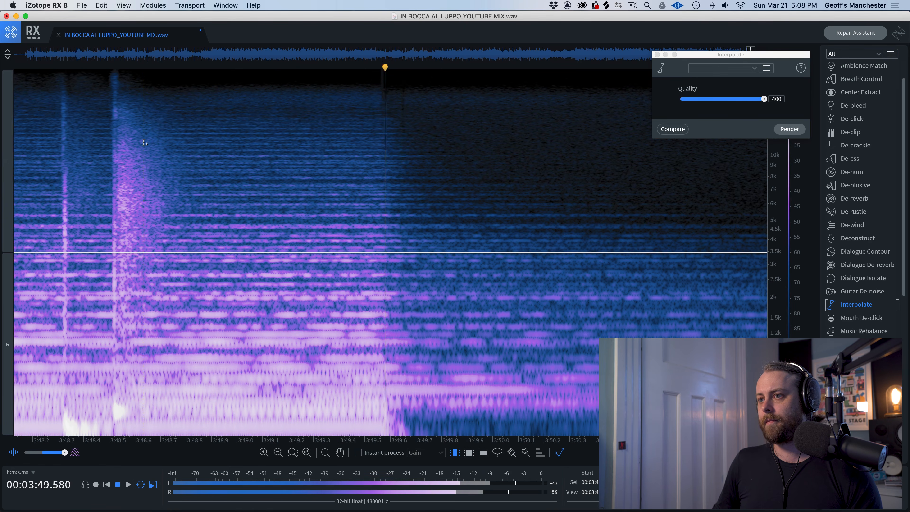